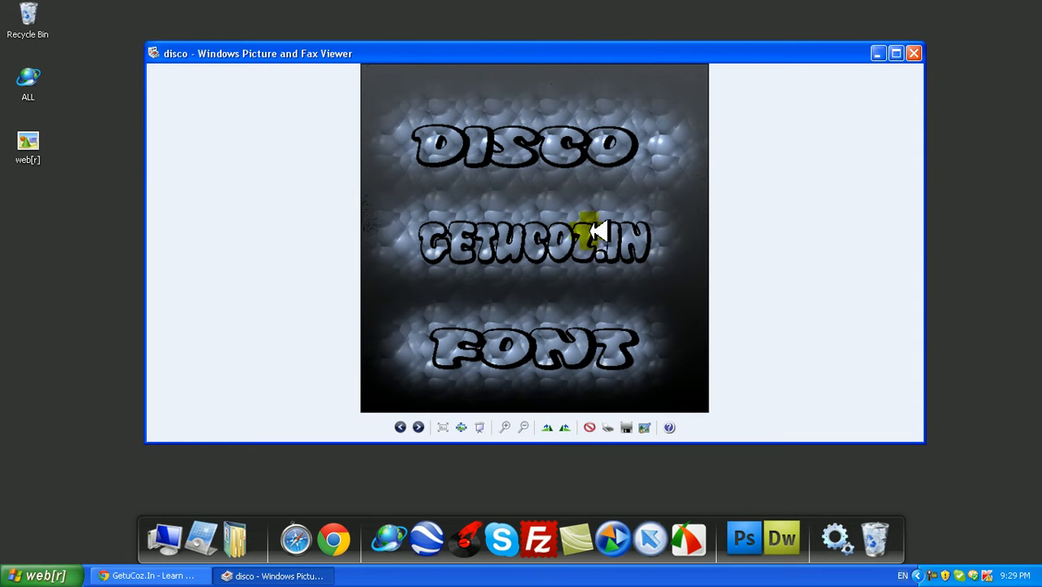
- Move the disco image preview window aside and close it
drag(758, 50, 581, 45)
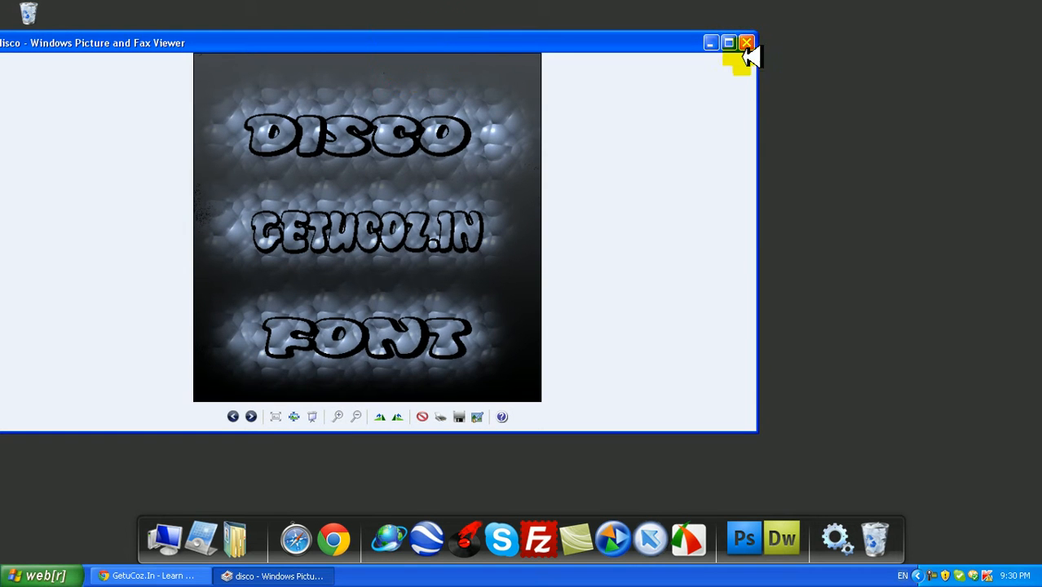
click(746, 42)
right_click(351, 155)
right_click(381, 169)
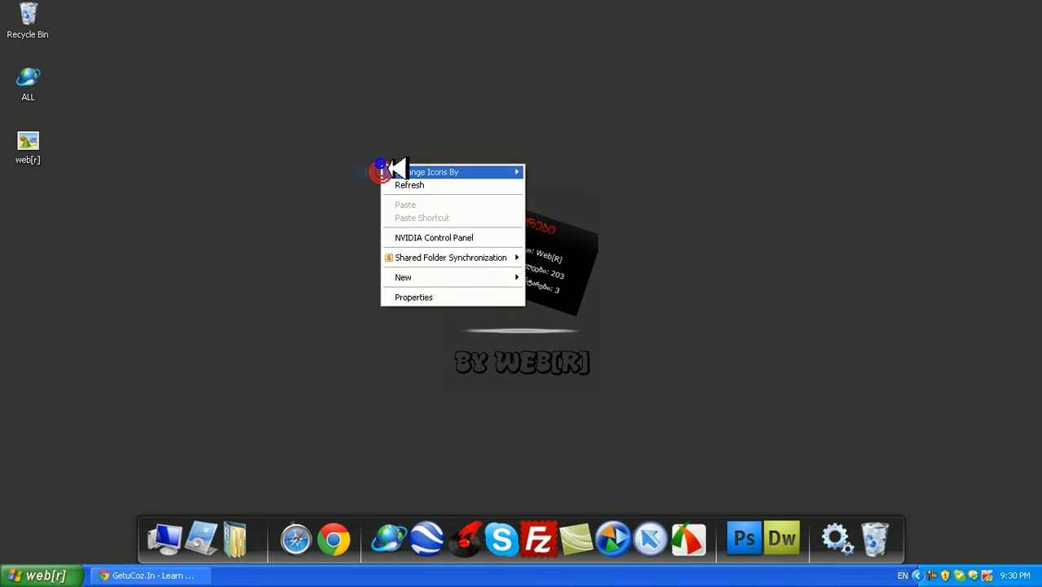
right_click(443, 186)
click(576, 467)
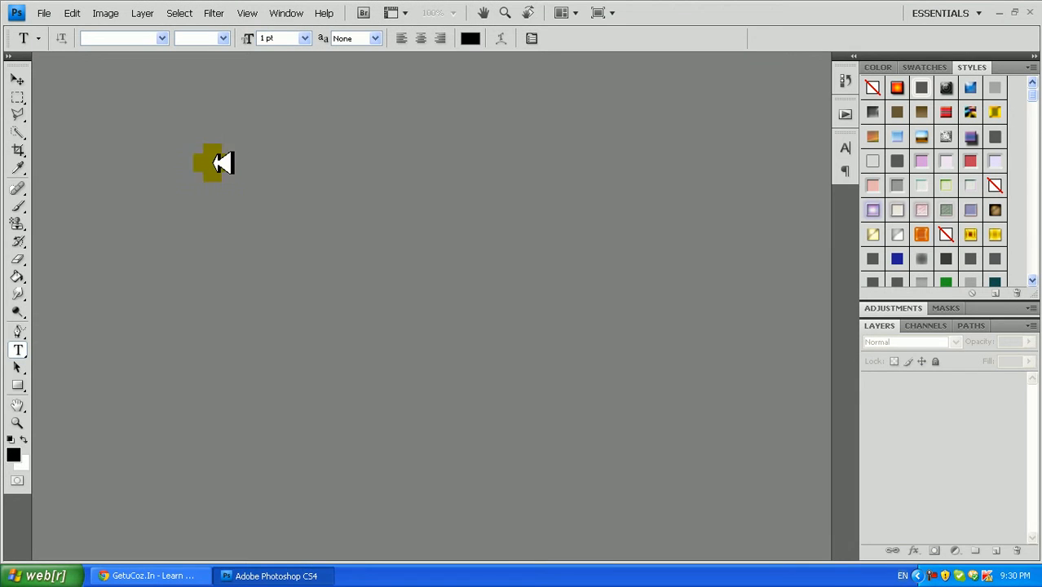
- Create a new 500 × 500 pixel RGB document at 72 pixels/inch with a white background
click(49, 14)
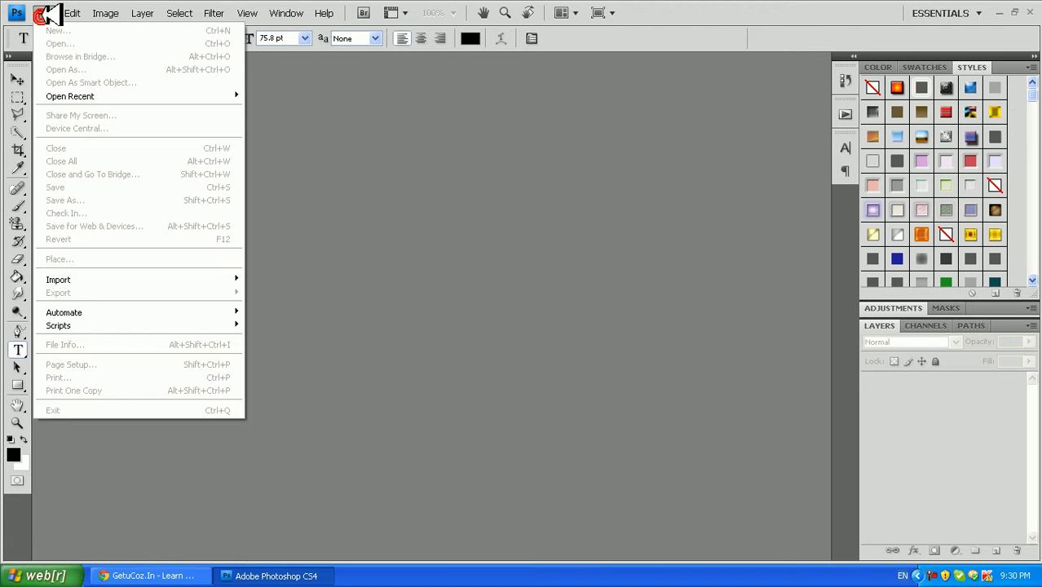
click(484, 173)
click(46, 14)
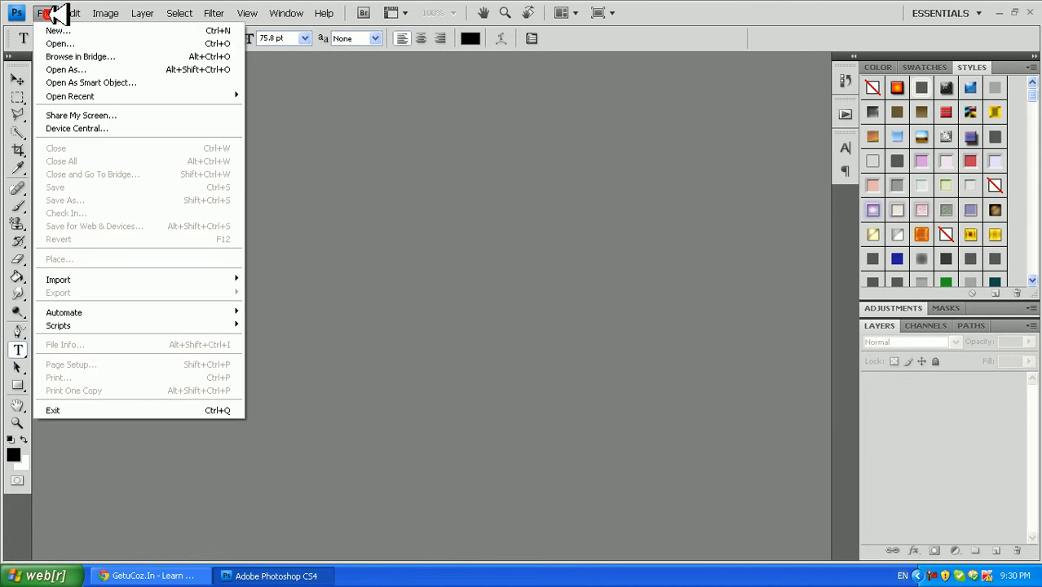
click(54, 31)
drag(447, 92, 370, 140)
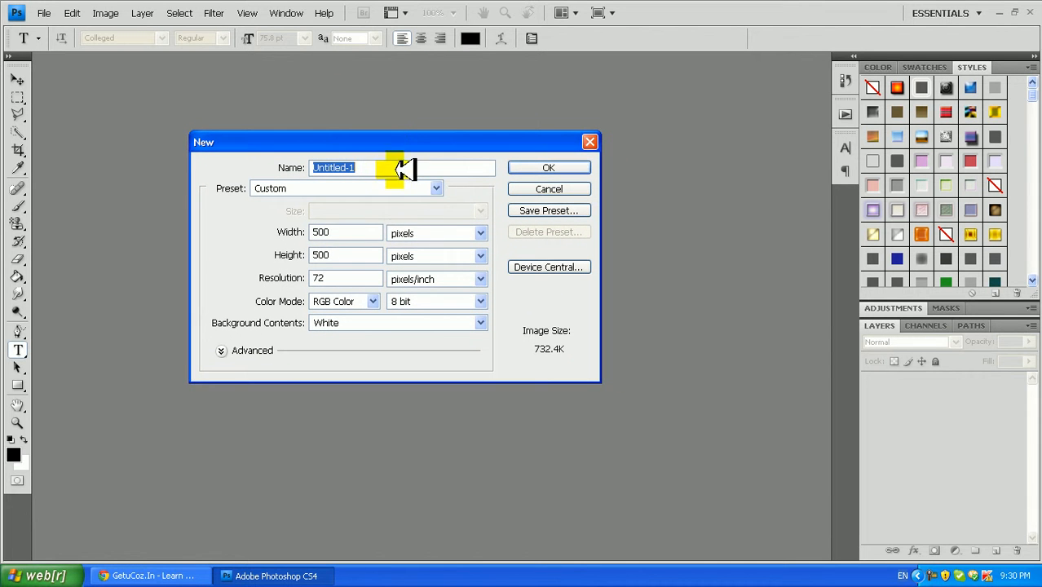
click(361, 228)
click(363, 257)
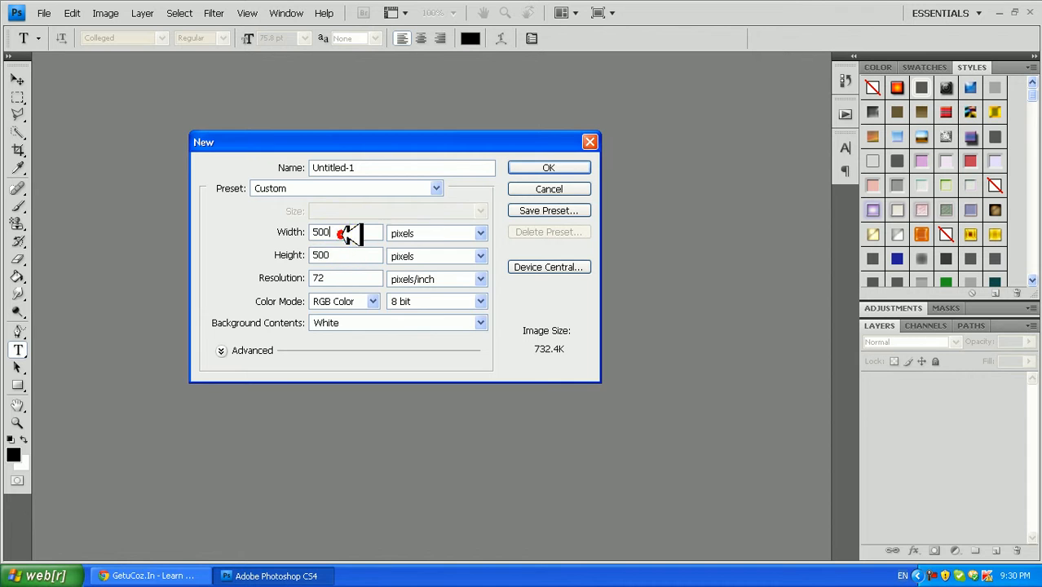
click(557, 167)
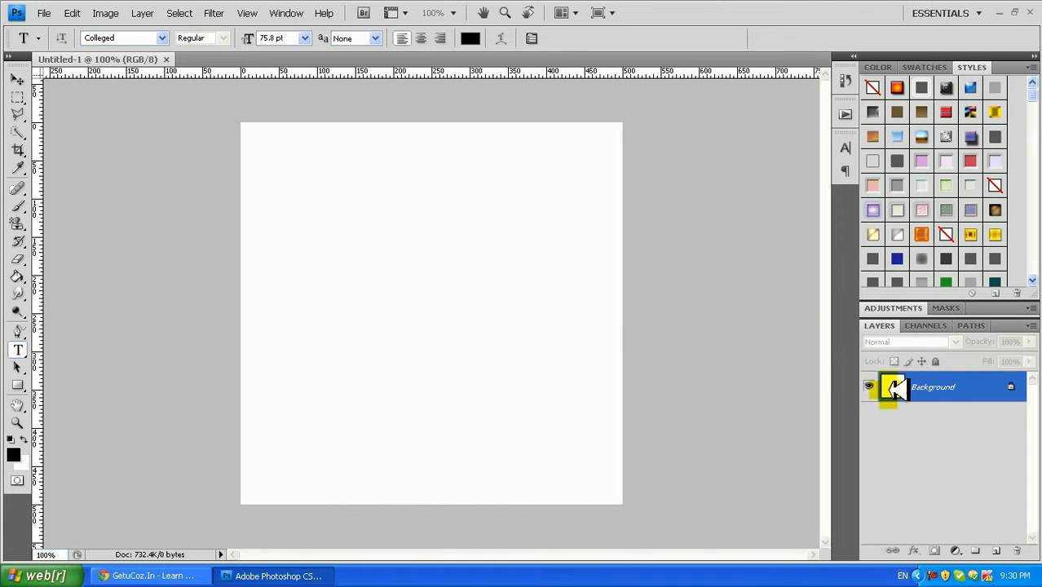
- Convert the locked Background into a regular layer with the default settings
double_click(938, 386)
click(648, 175)
click(930, 373)
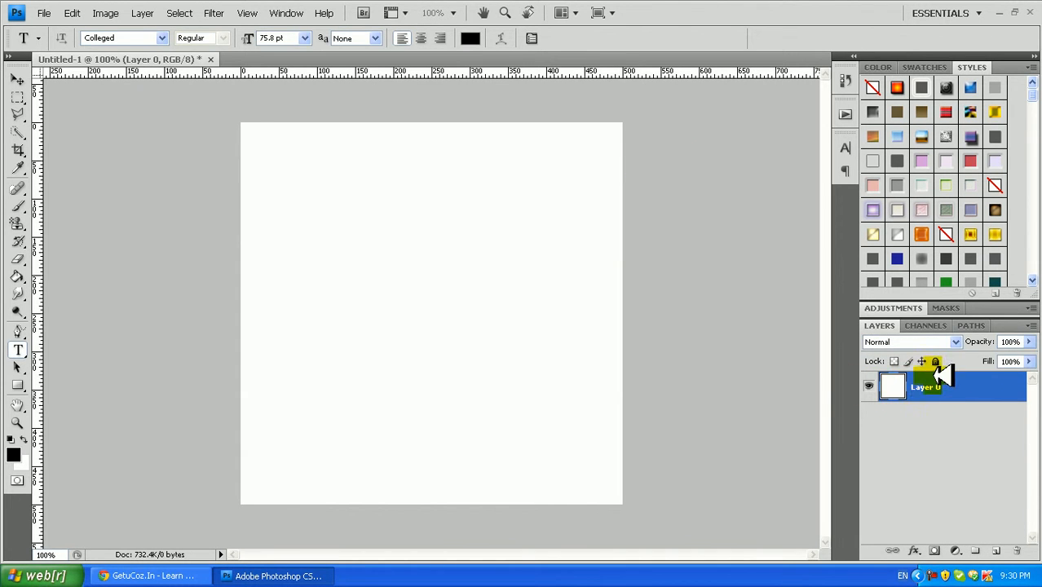
- Apply the glossy black gradient style to the base layer and hide its Stroke effect
drag(1031, 102, 1021, 211)
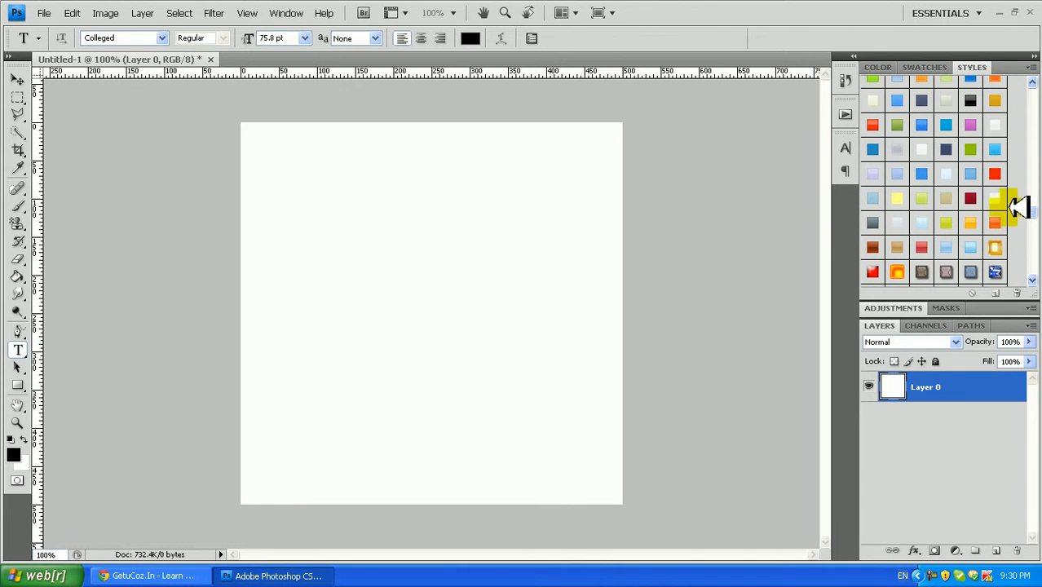
click(946, 148)
click(1031, 190)
click(1029, 199)
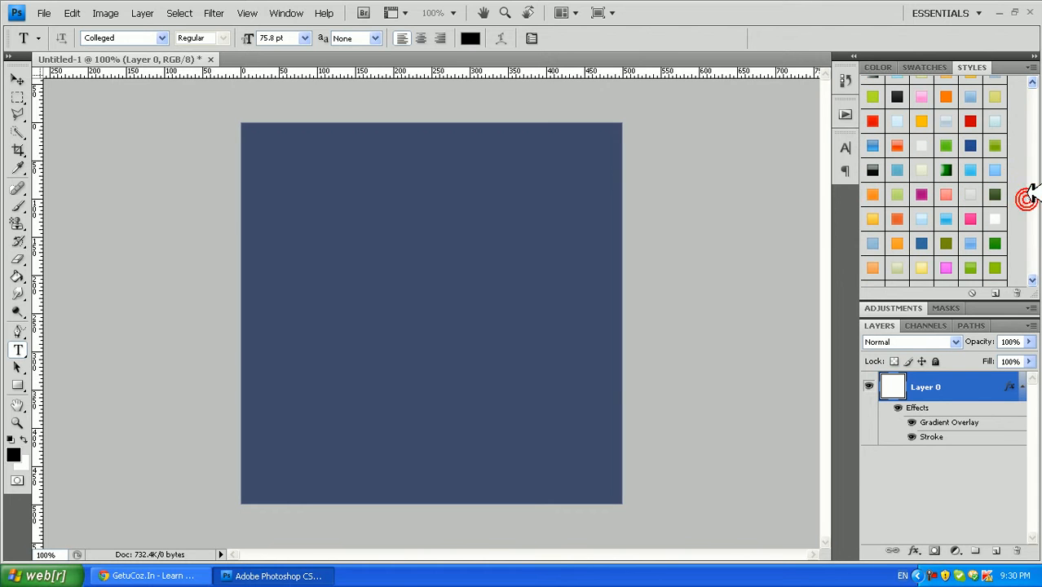
click(896, 95)
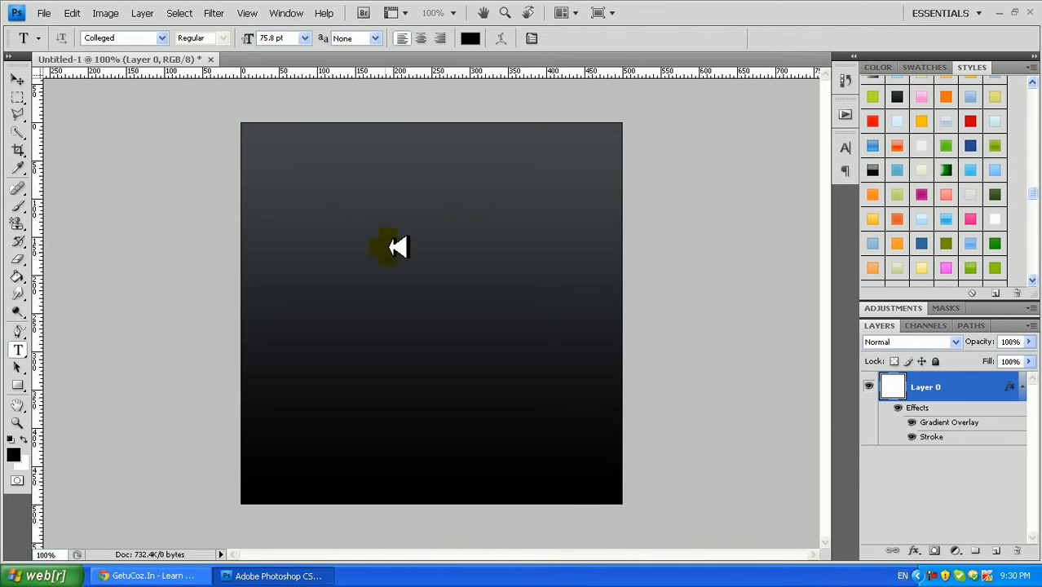
click(912, 436)
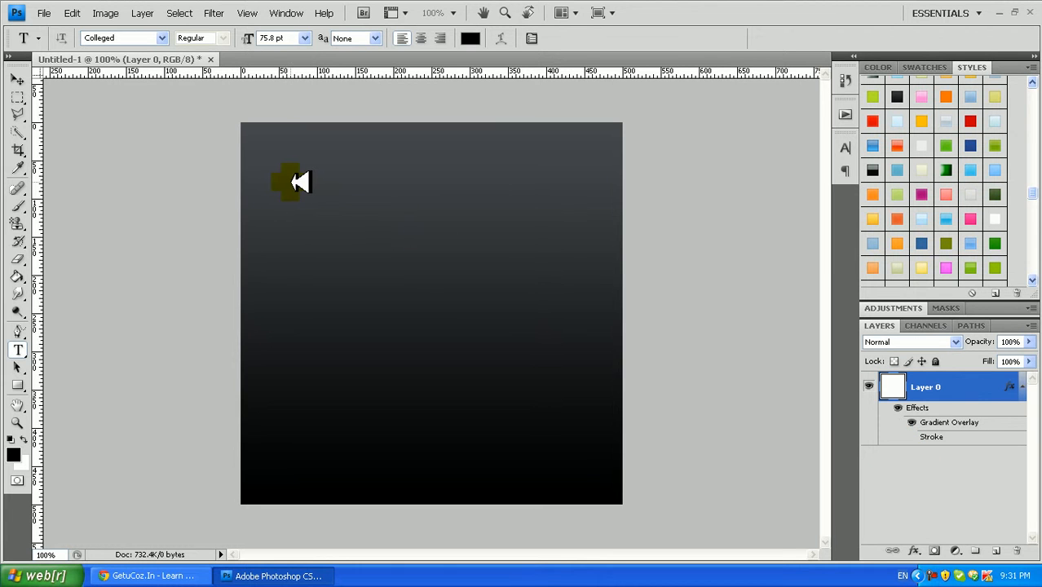
- On a new layer, paint a horizontal band of blue bubble pattern across the upper canvas with the Pattern Stamp, brush size 71
click(996, 551)
click(18, 222)
click(66, 222)
click(20, 222)
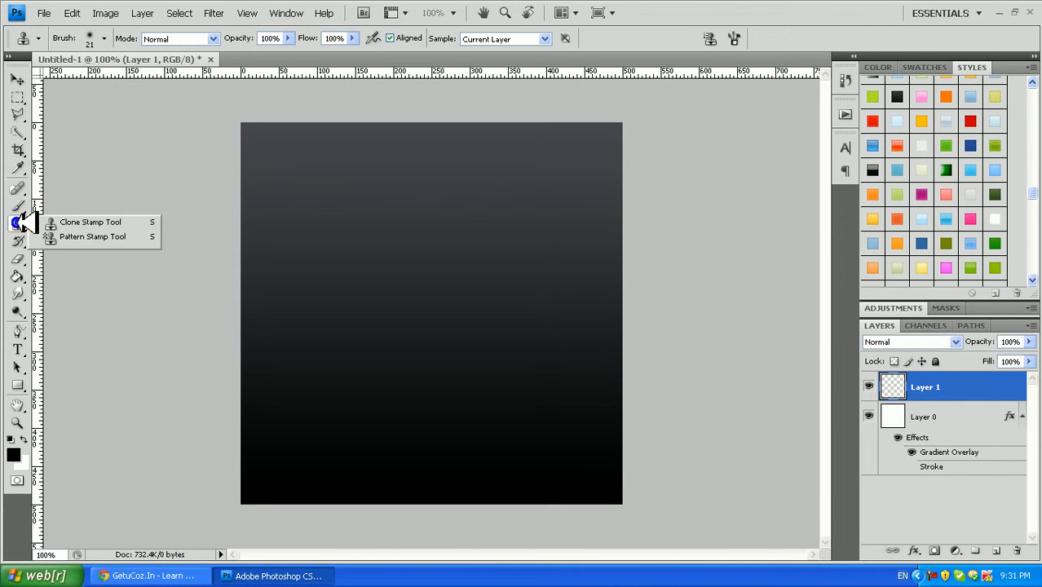
click(68, 236)
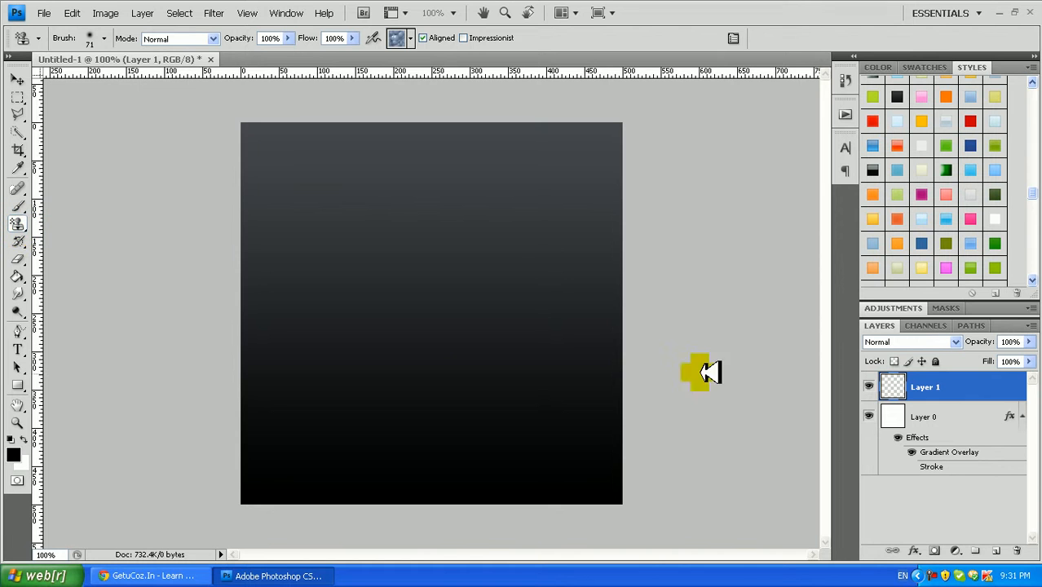
click(900, 414)
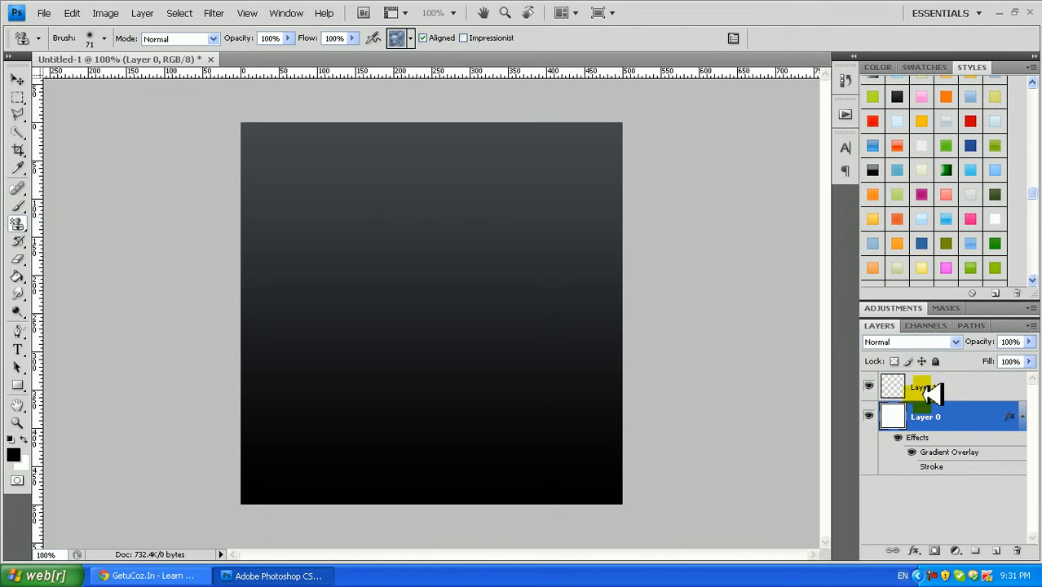
click(928, 390)
drag(282, 188, 555, 188)
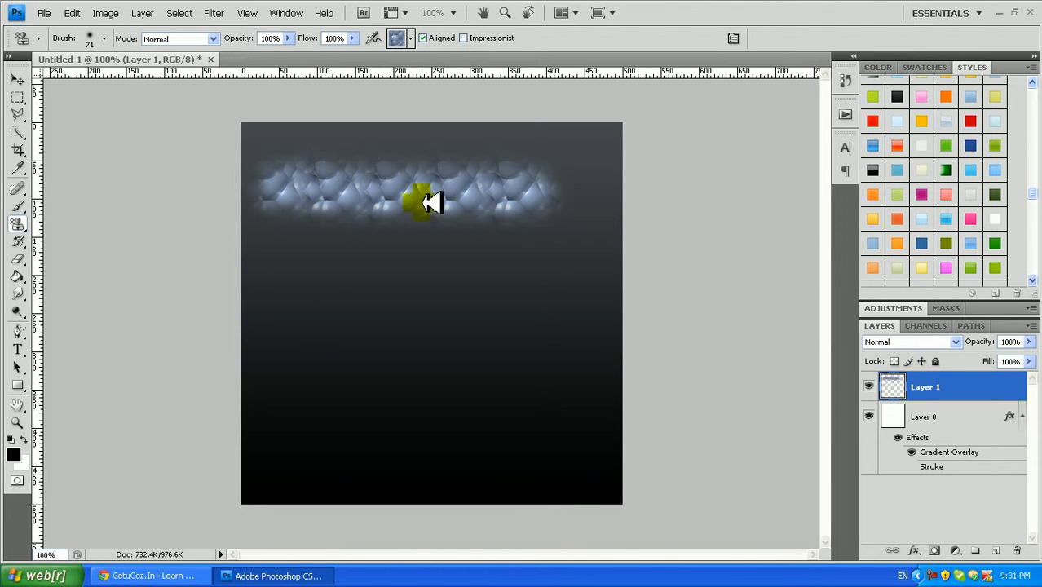
drag(284, 186, 565, 191)
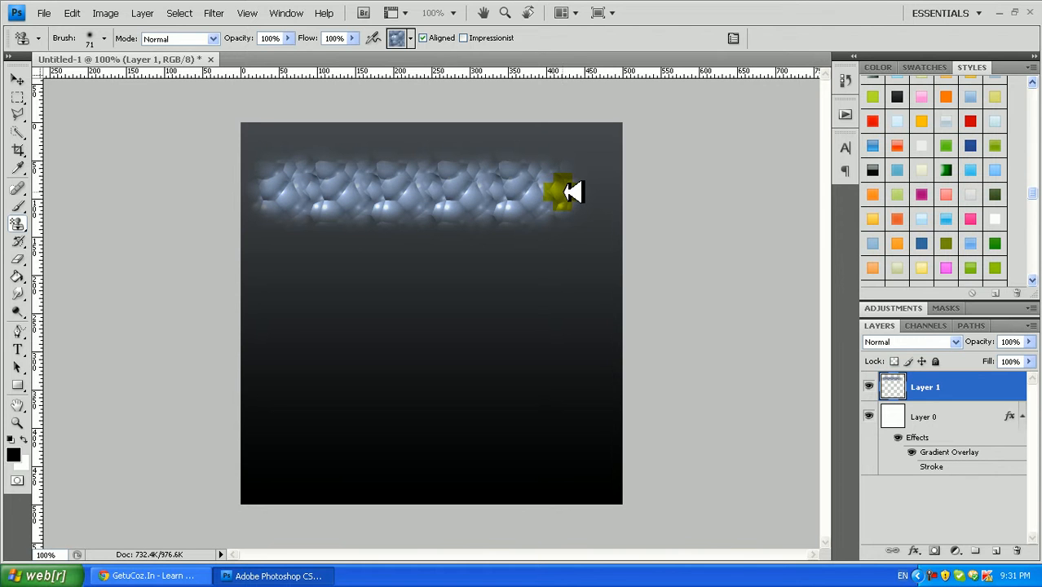
- Add the black text "Getucoz.in" in Colleged at 75.8 pt and move it onto the painted bubble band
click(17, 79)
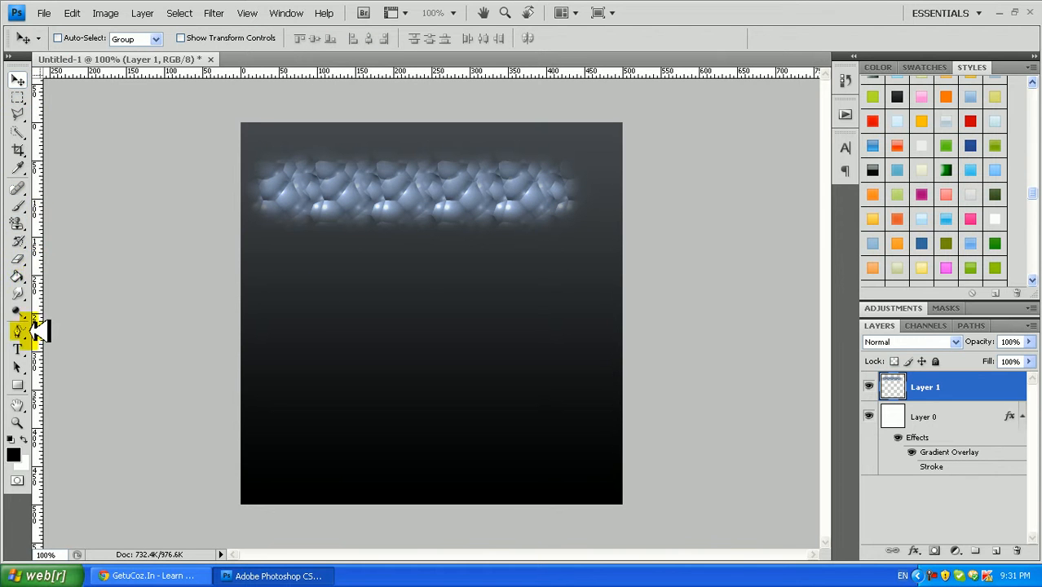
click(18, 349)
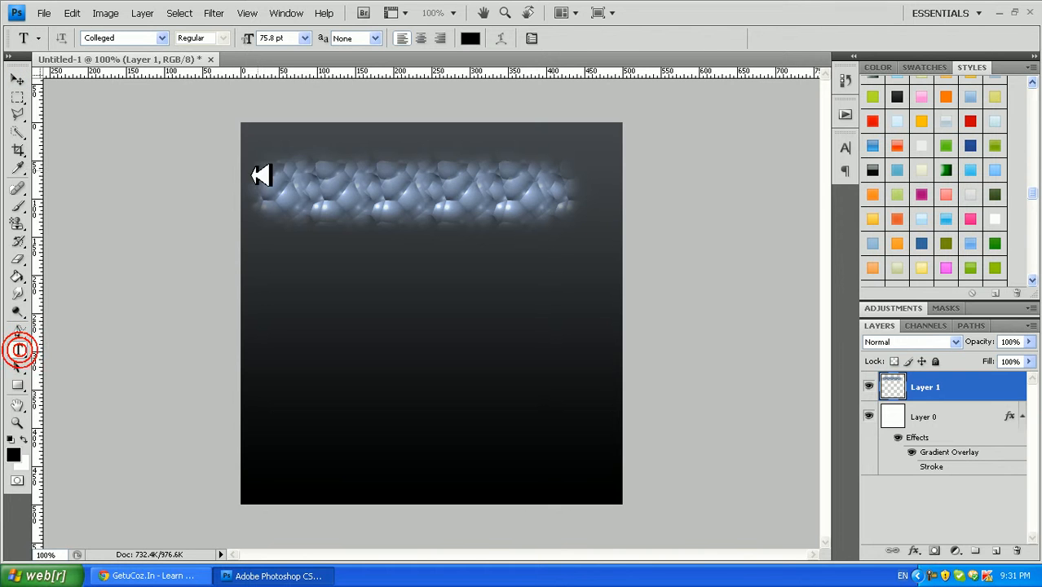
click(306, 187)
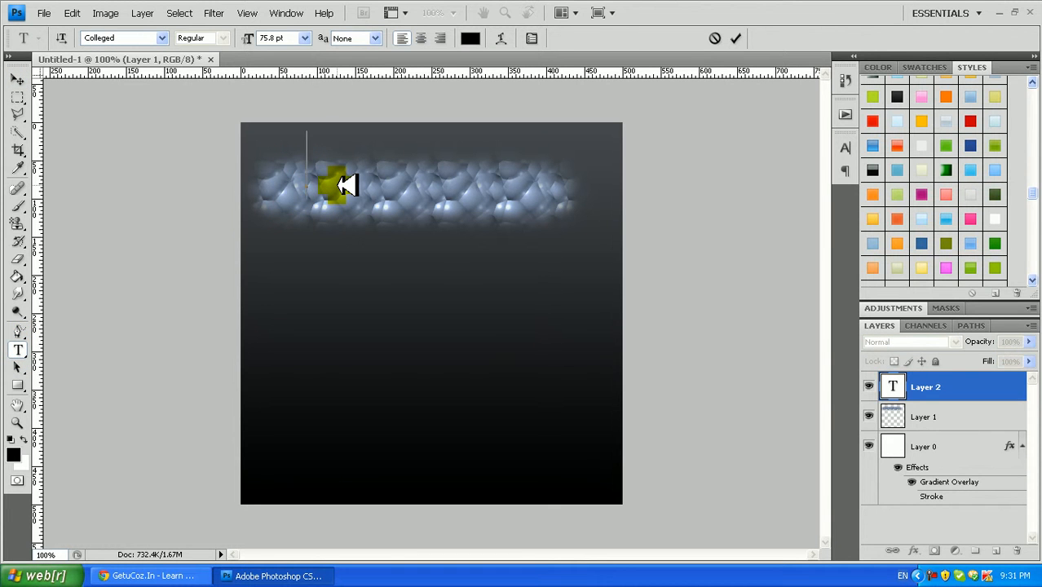
text(G)
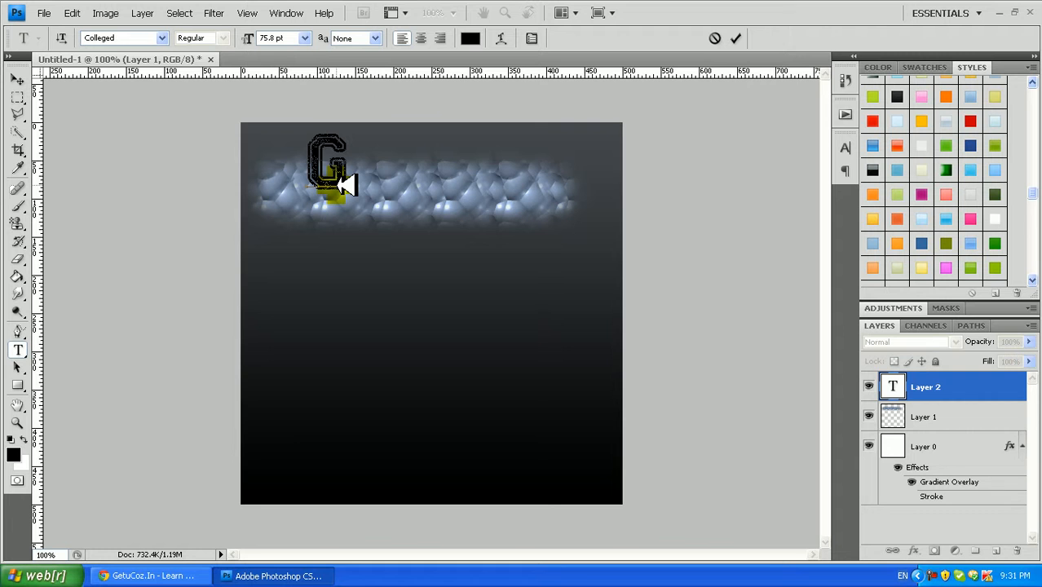
text(ETUC)
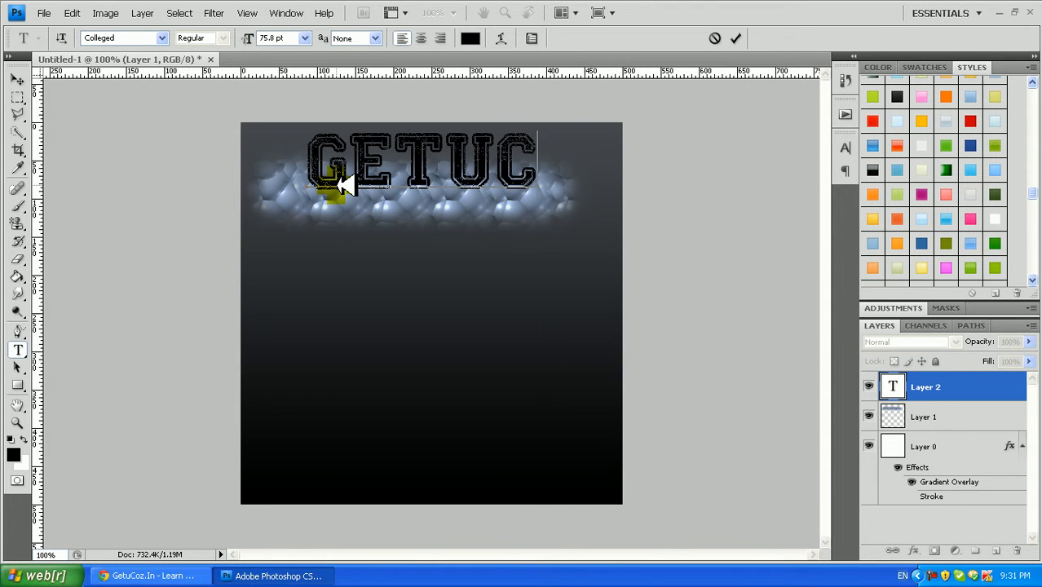
text(OZ)
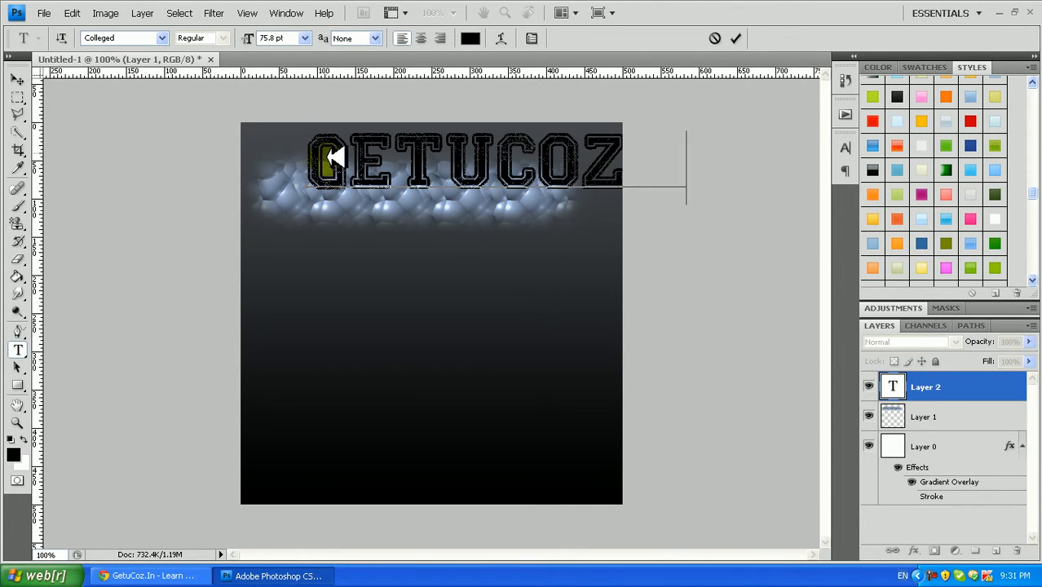
click(735, 38)
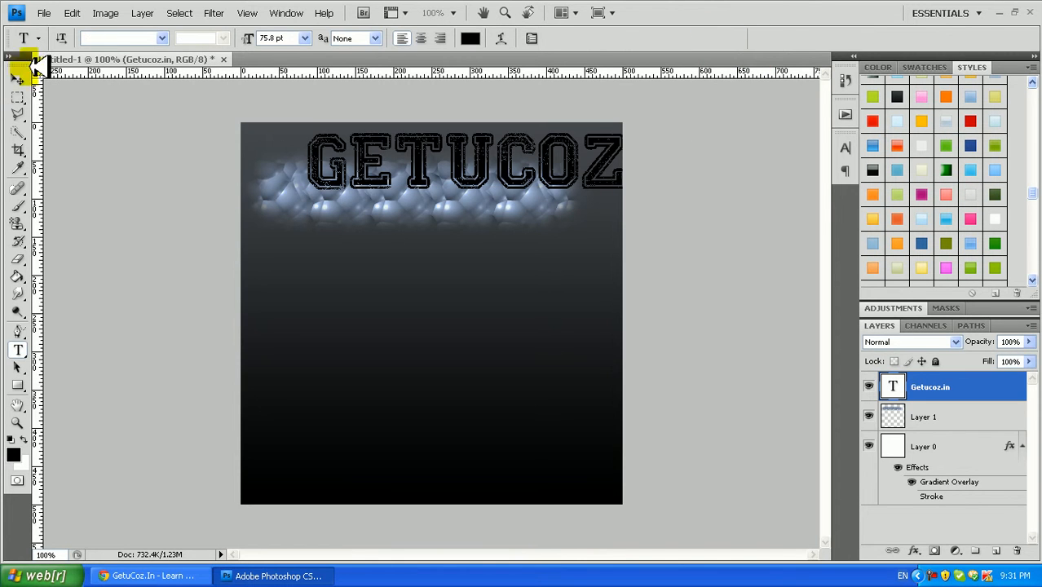
click(18, 79)
drag(325, 167, 285, 167)
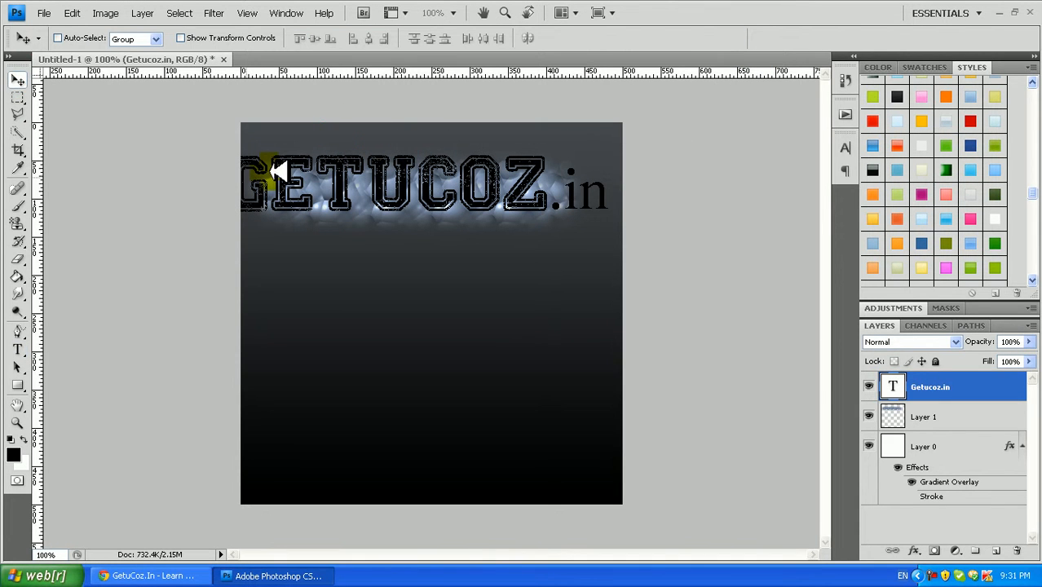
- Change the font of the ".in" part of the text to Colleged
click(18, 349)
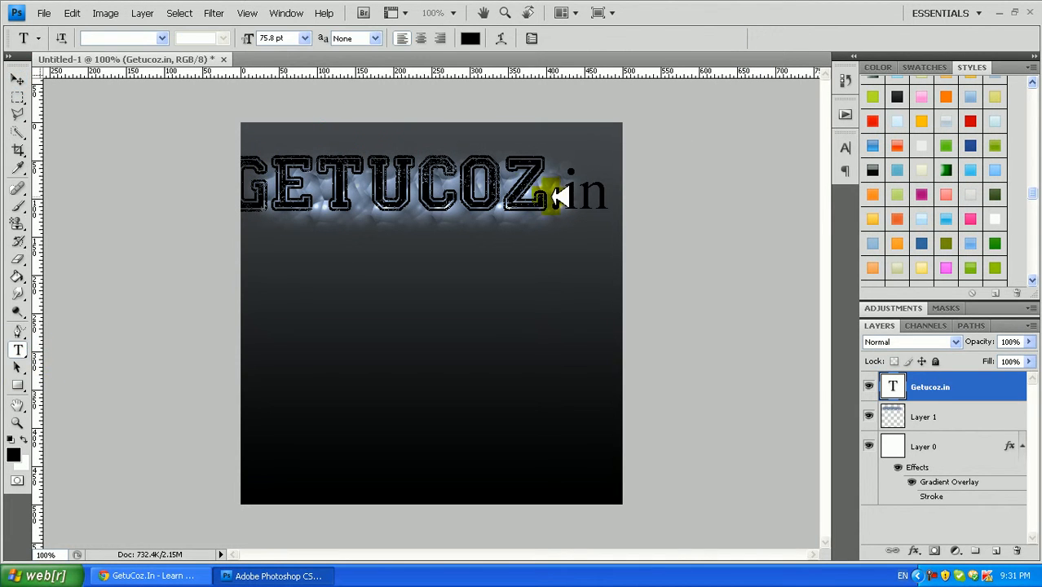
drag(555, 195, 615, 196)
click(155, 38)
click(149, 38)
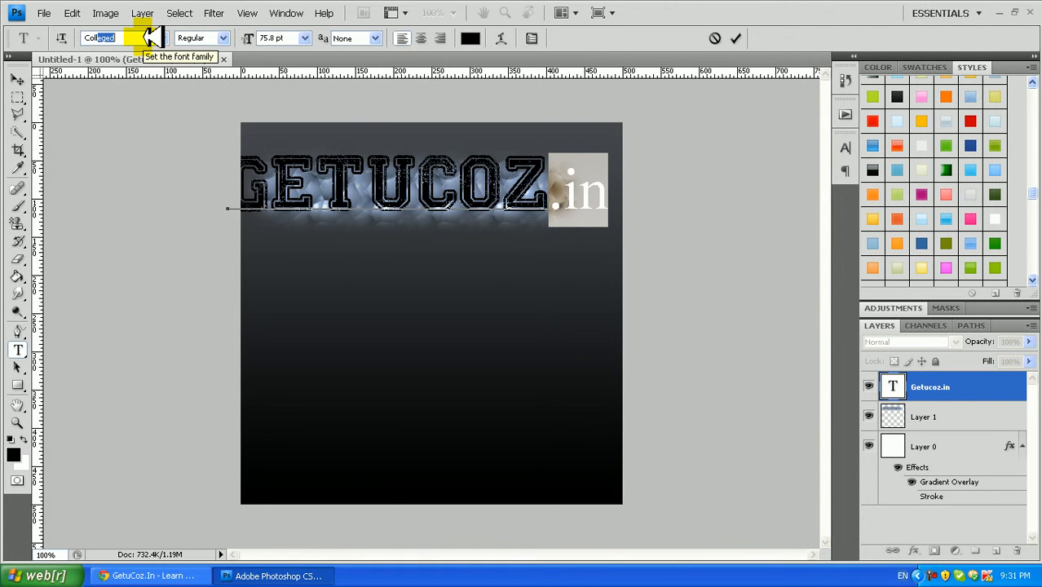
key(Return)
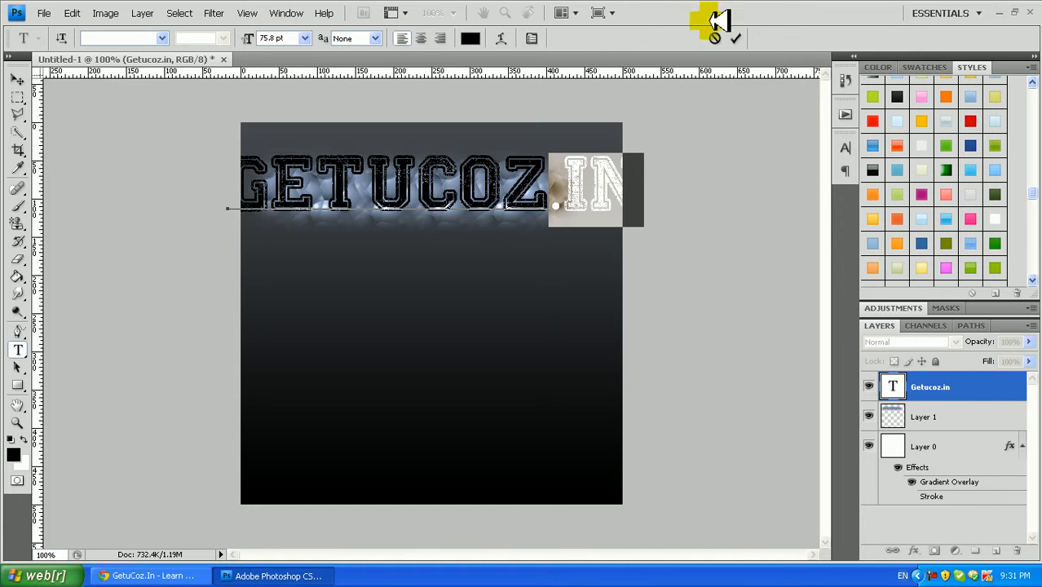
click(735, 38)
- Scale the text to about 66.4% width and 59.1% height so it fits inside the bubble band
key(ctrl+t)
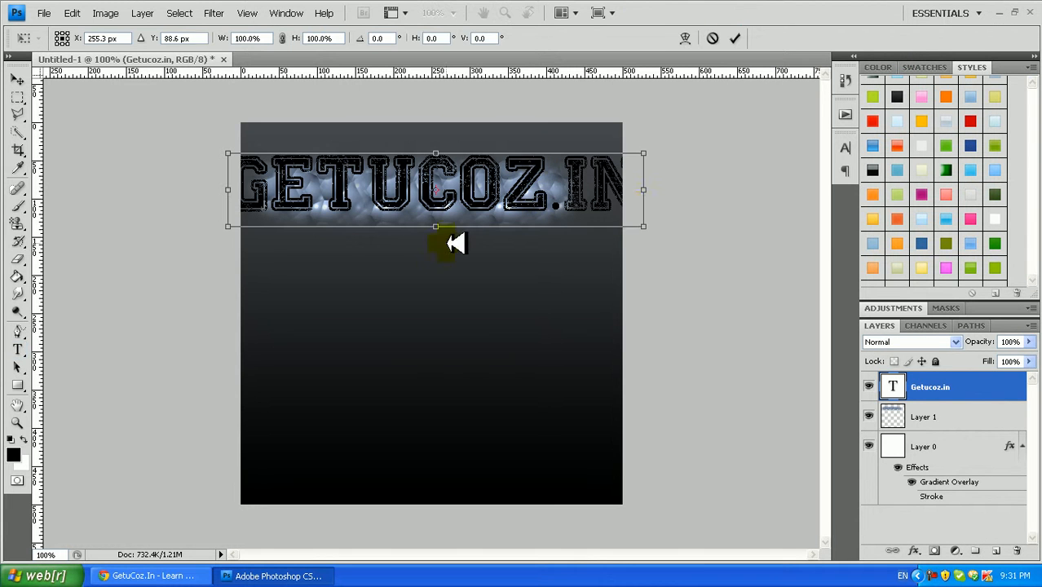
drag(644, 225, 532, 181)
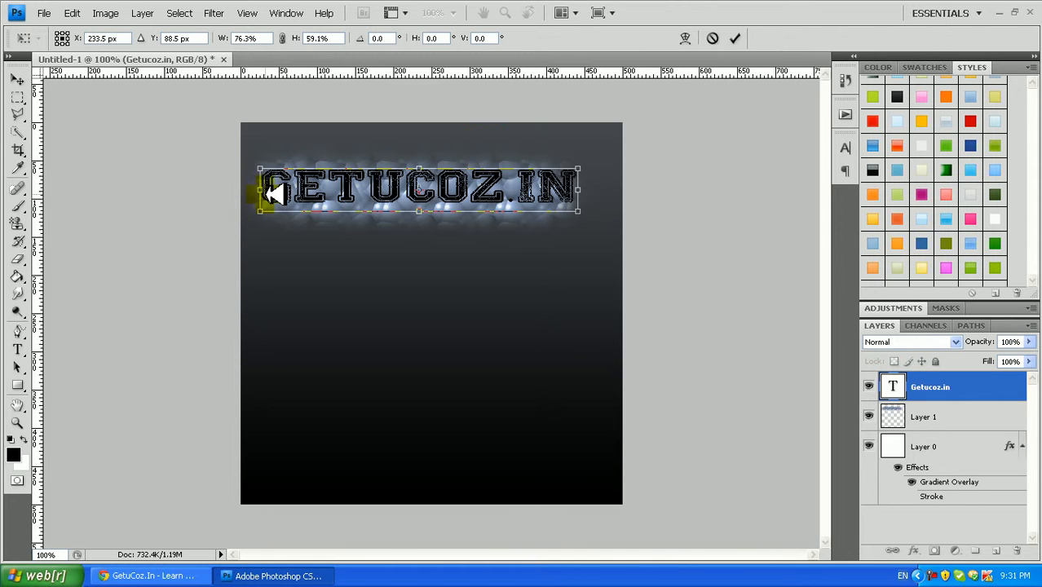
drag(262, 194, 302, 194)
drag(499, 188, 480, 188)
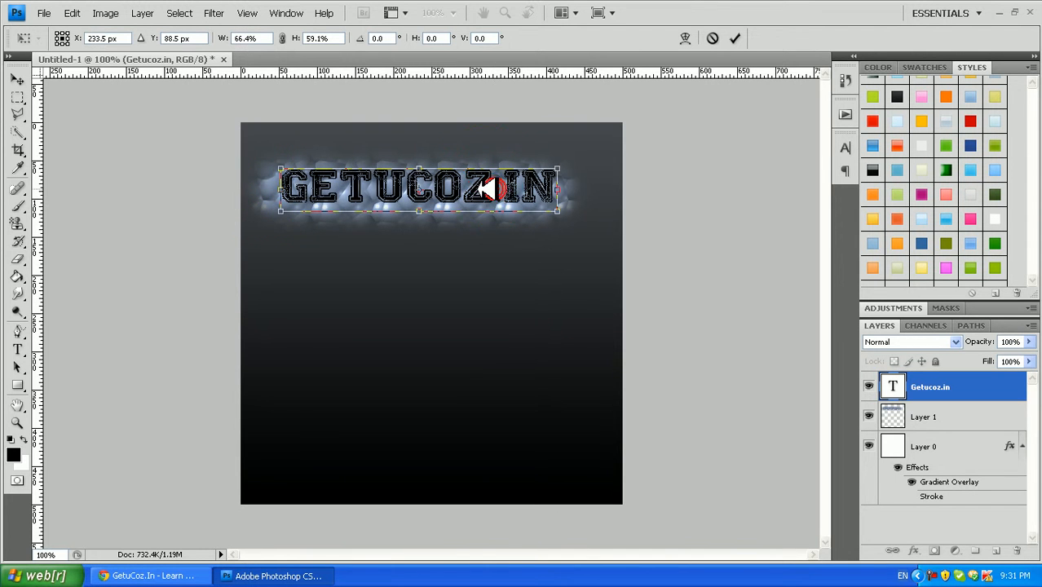
click(735, 37)
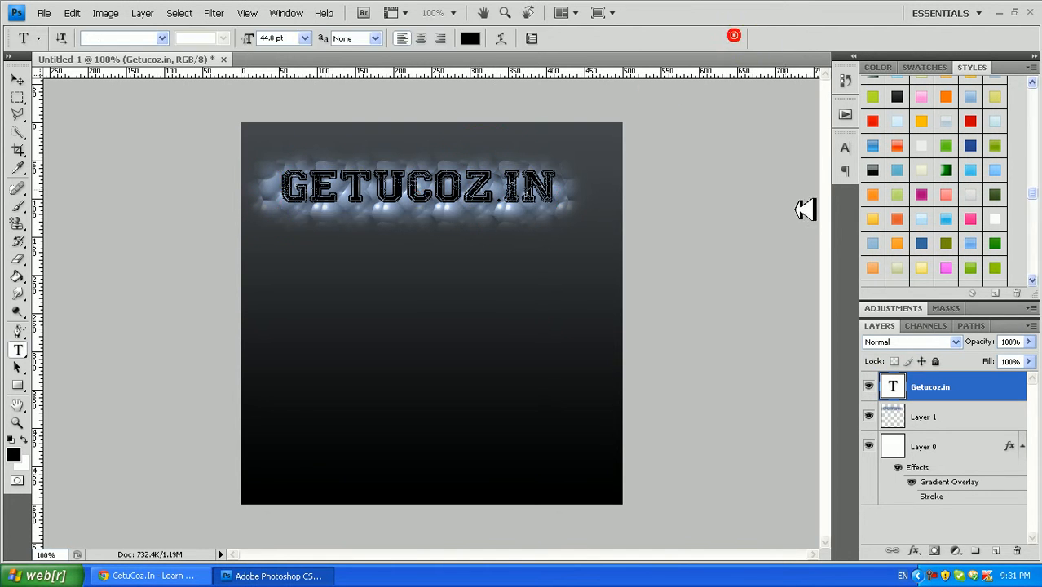
- Paint two more horizontal bubble-pattern bands on Layer 1 with the Pattern Stamp, across the middle and the lower part of the canvas
click(932, 417)
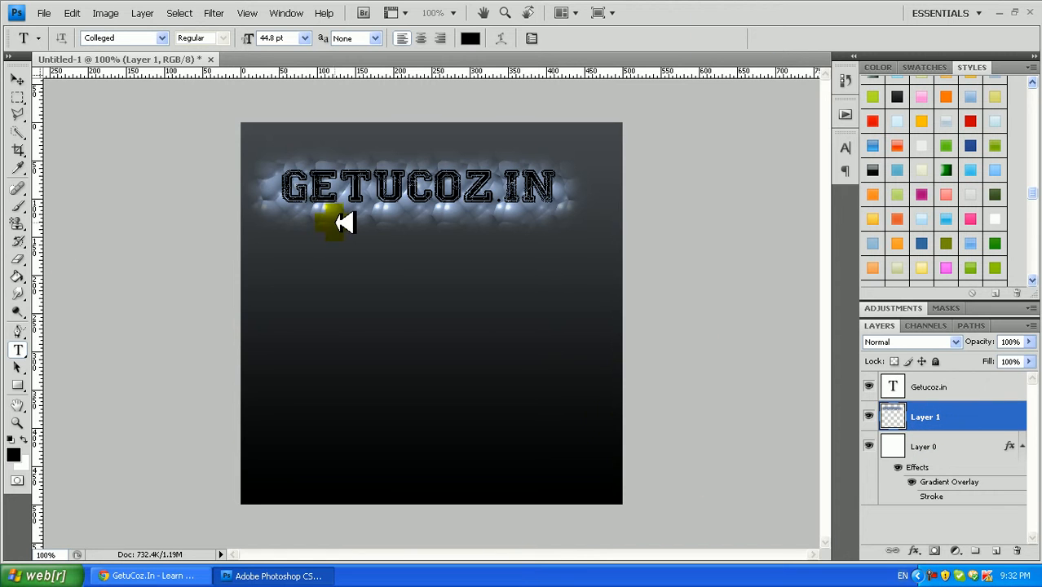
click(18, 223)
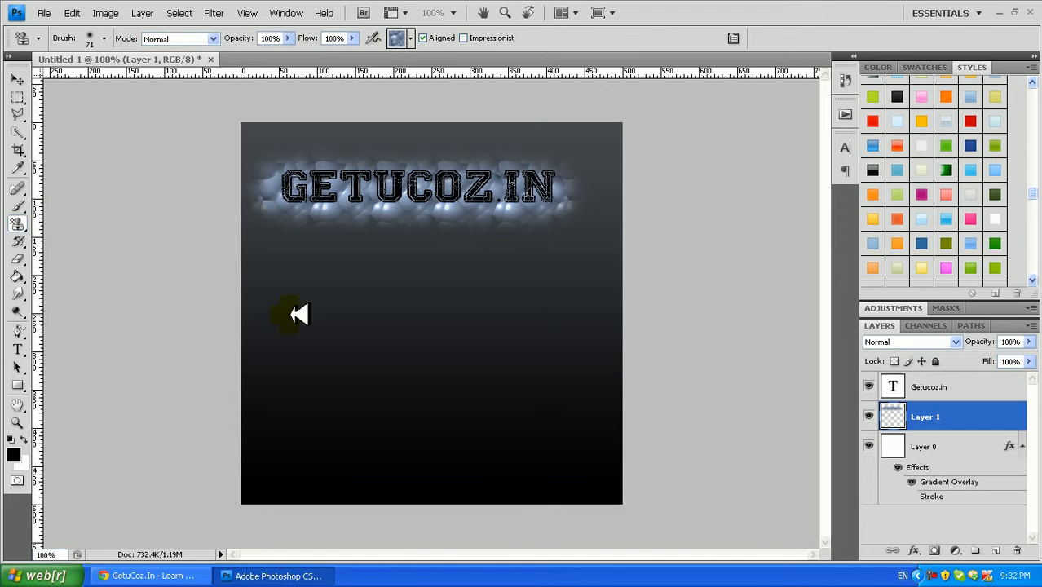
mouse_move(291, 318)
mouse_down()
mouse_move(397, 334)
mouse_move(549, 324)
mouse_move(290, 325)
mouse_up()
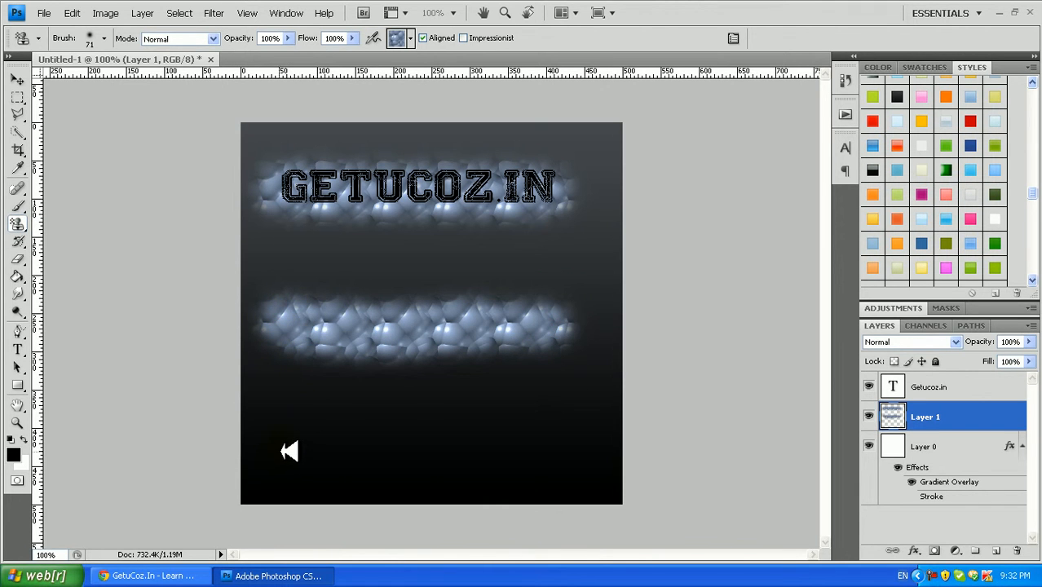
drag(287, 455, 572, 463)
mouse_move(384, 318)
mouse_down()
mouse_move(332, 307)
mouse_move(554, 305)
mouse_move(570, 334)
mouse_up()
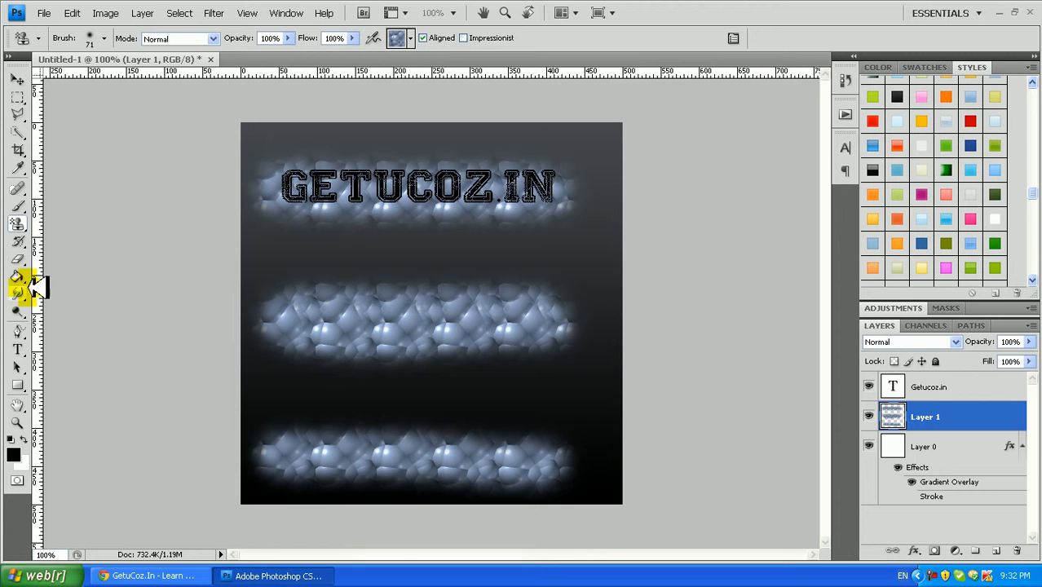
- Add the black text "LEarn with us" in Colleged at 75.8 pt over the middle bubble band
click(17, 349)
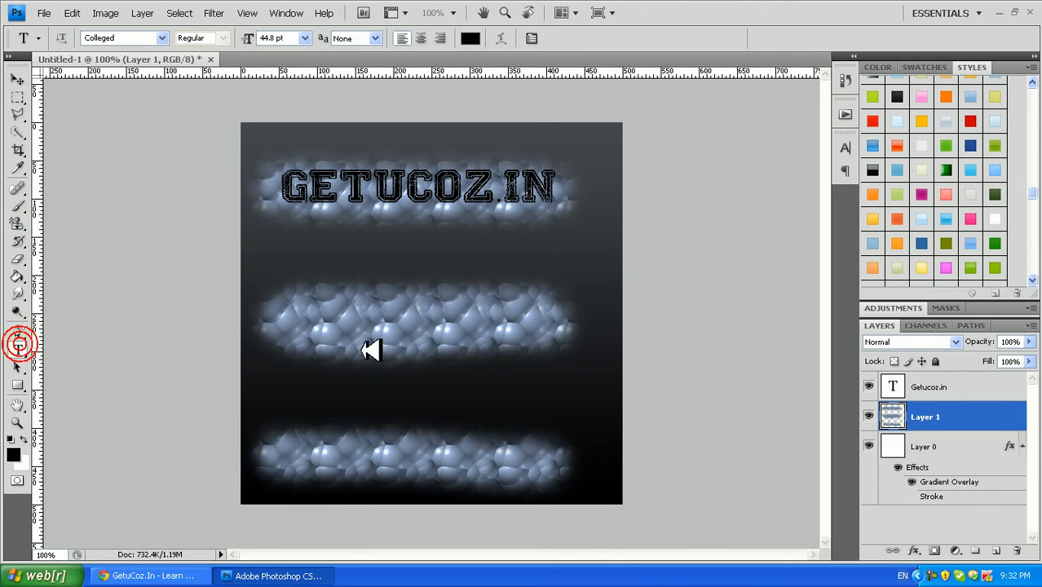
click(281, 314)
text(LEARN)
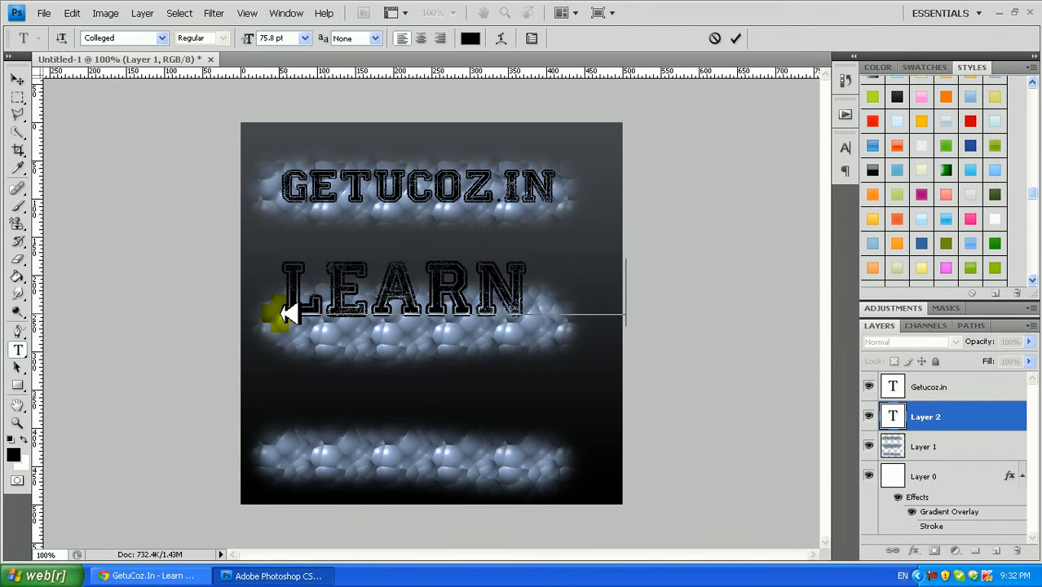
text( W)
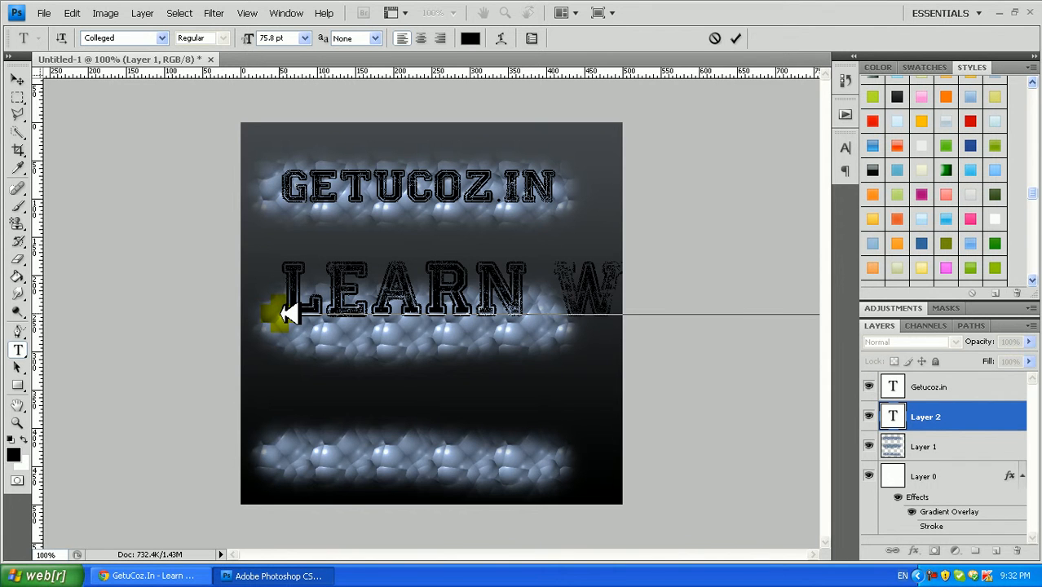
click(736, 39)
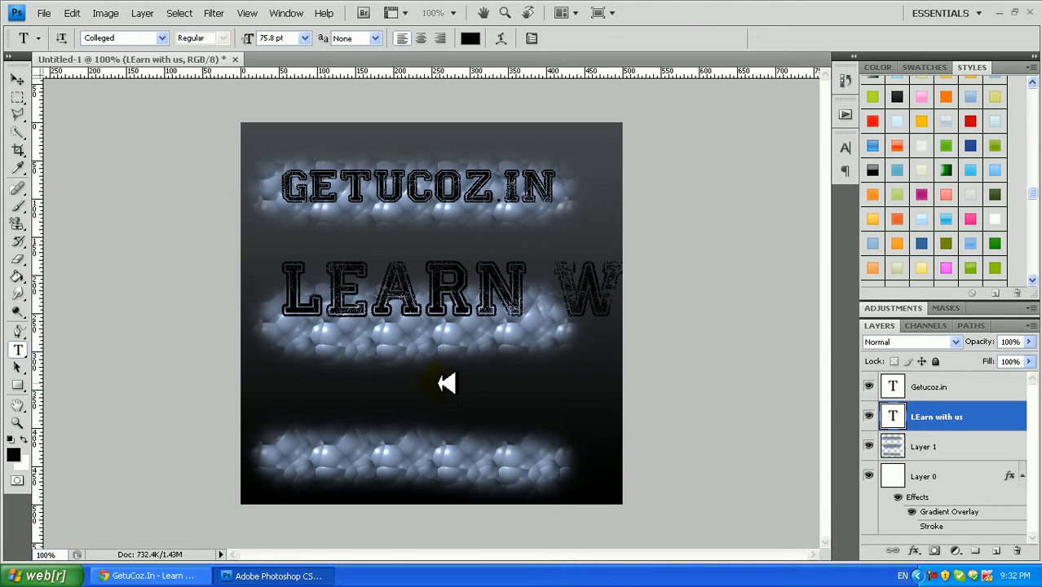
- Scale the "LEarn with us" text to about 43.7% width and 73.7% height and centre it on the middle bubble band
key(ctrl+r)
key(ctrl+r)
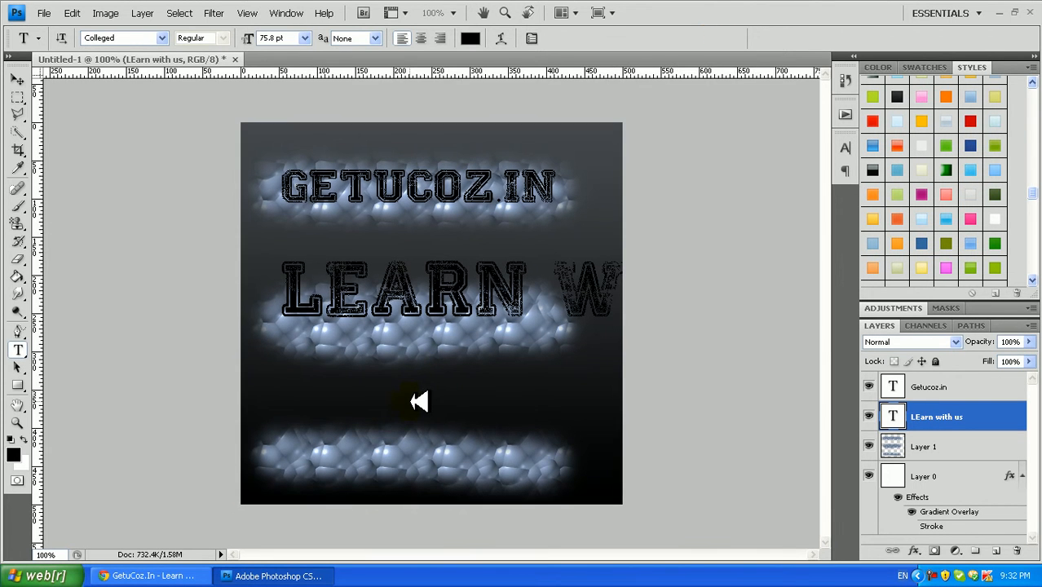
key(ctrl+t)
drag(289, 261, 289, 313)
drag(410, 292, 413, 302)
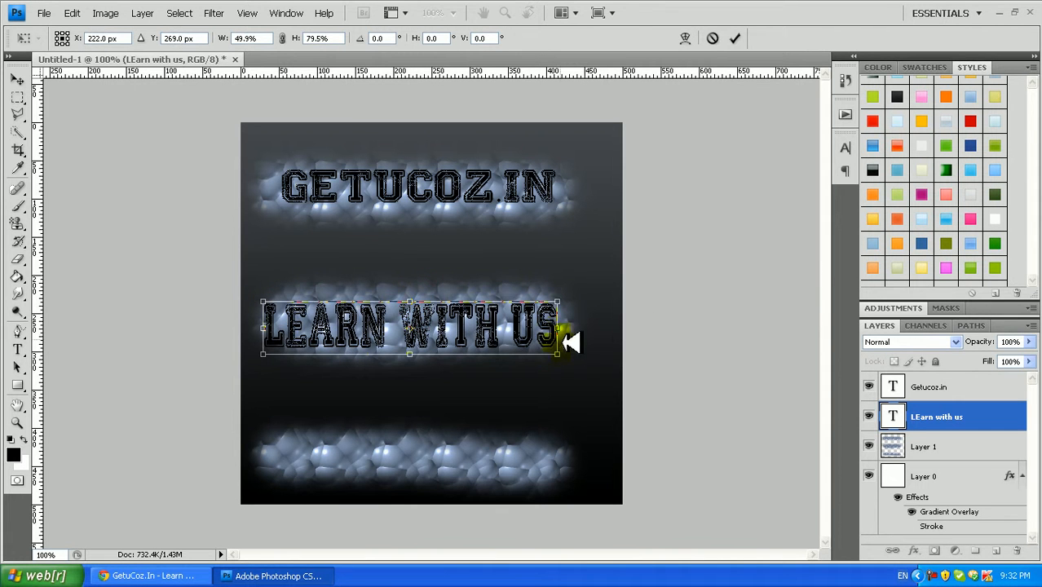
drag(563, 330, 528, 331)
mouse_move(420, 343)
mouse_down()
mouse_move(438, 338)
mouse_move(415, 344)
mouse_up()
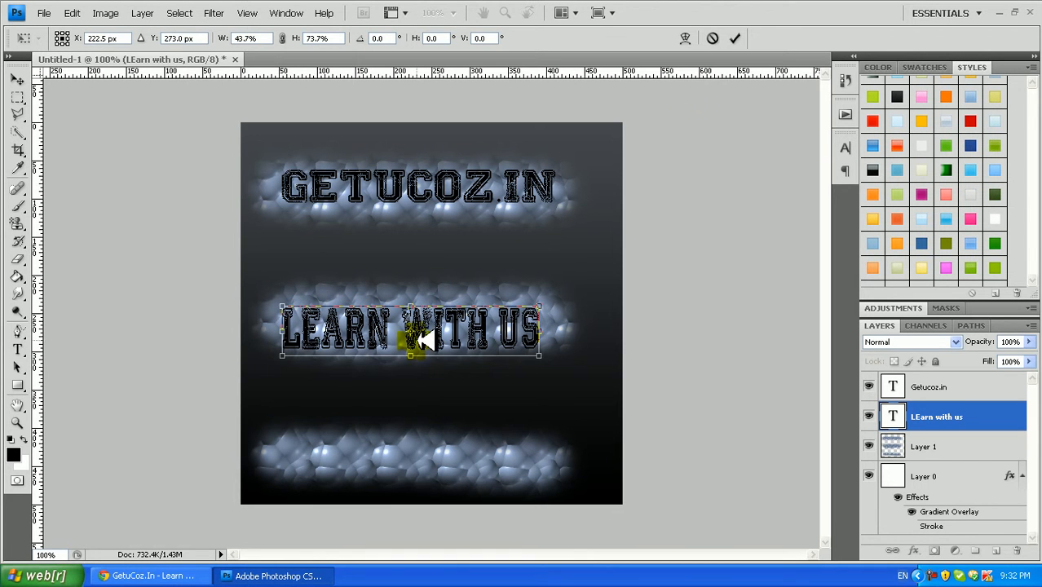
click(735, 39)
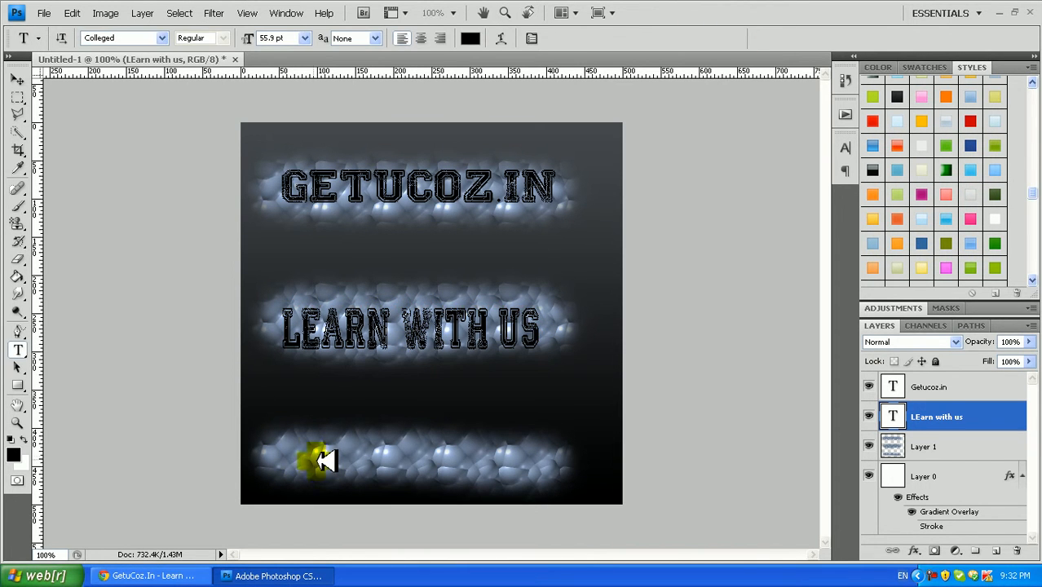
- Add the black text "By web[r]" in Colleged at 75.8 pt over the lowest bubble band
click(314, 458)
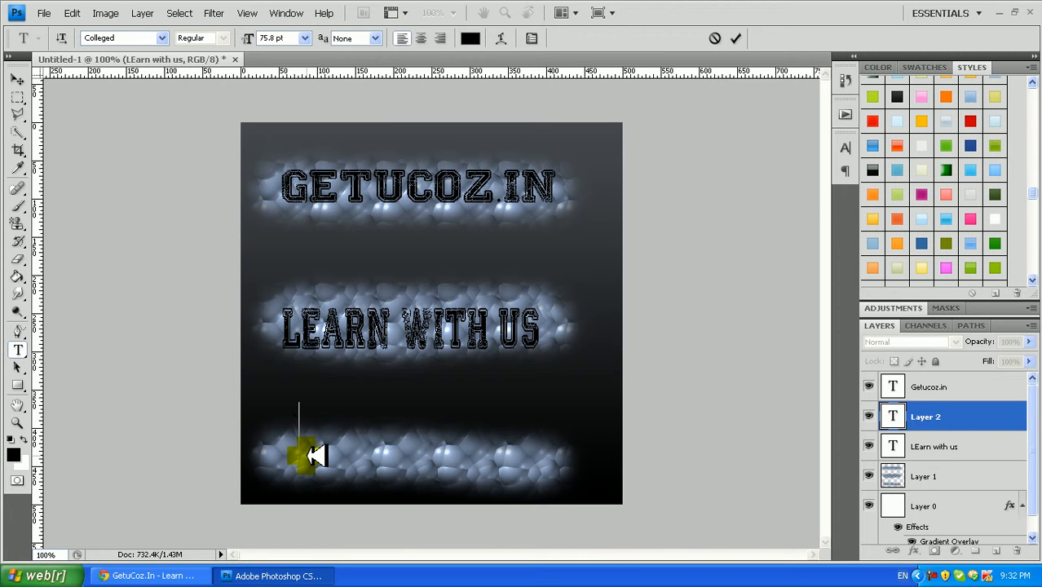
text(BY)
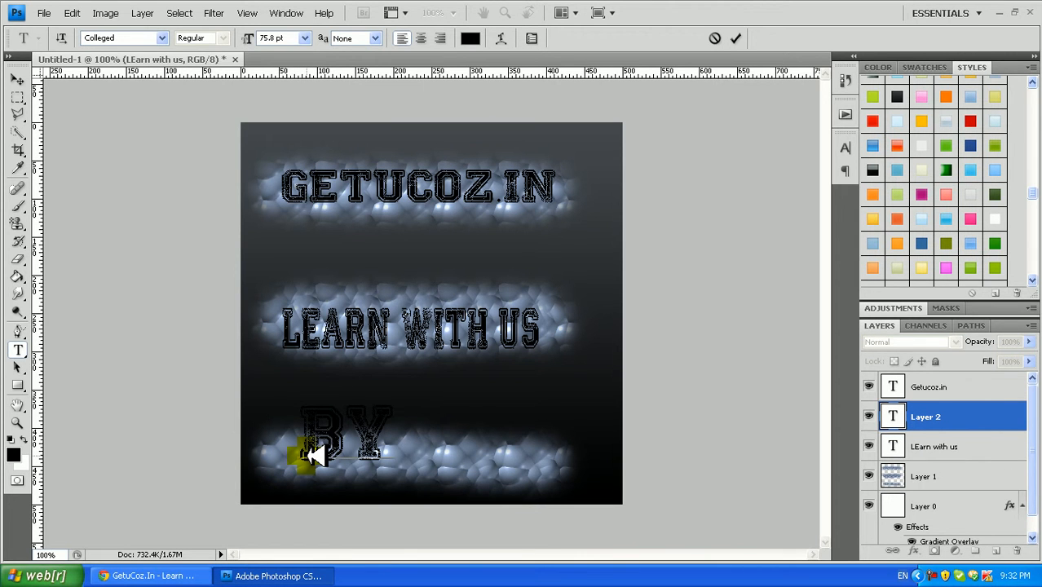
text( WEB[R)
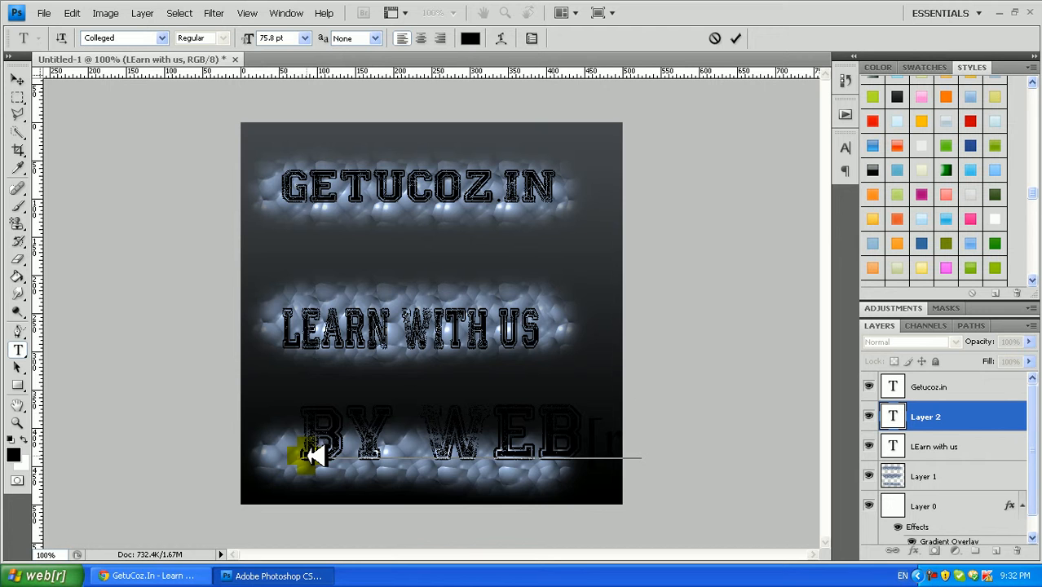
drag(633, 430, 587, 428)
click(130, 36)
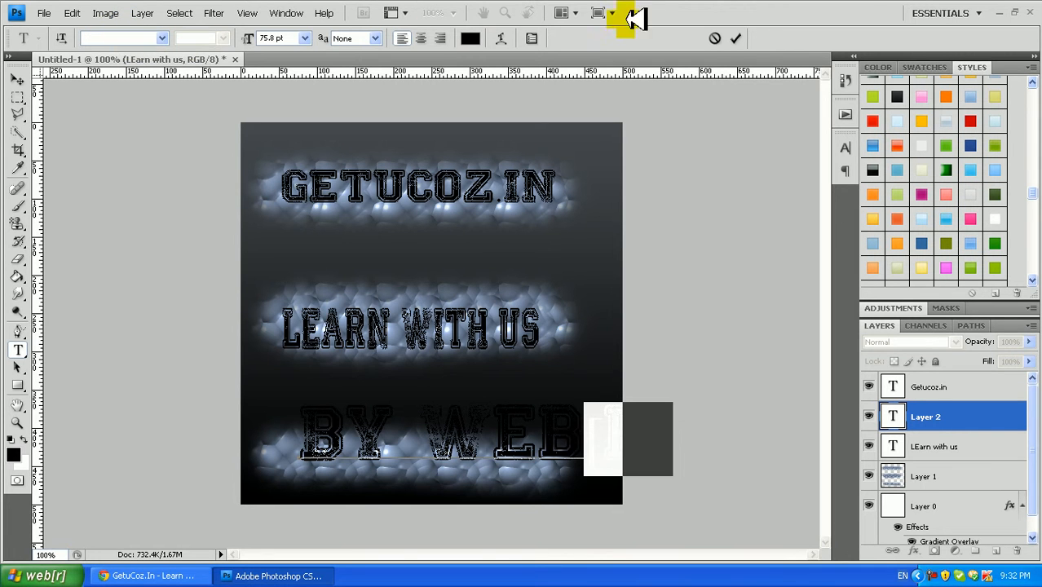
click(736, 38)
- Scale the "By web[r]" text to about 80.4% width and 70.6% height and position it within the lowest bubble band
key(ctrl+t)
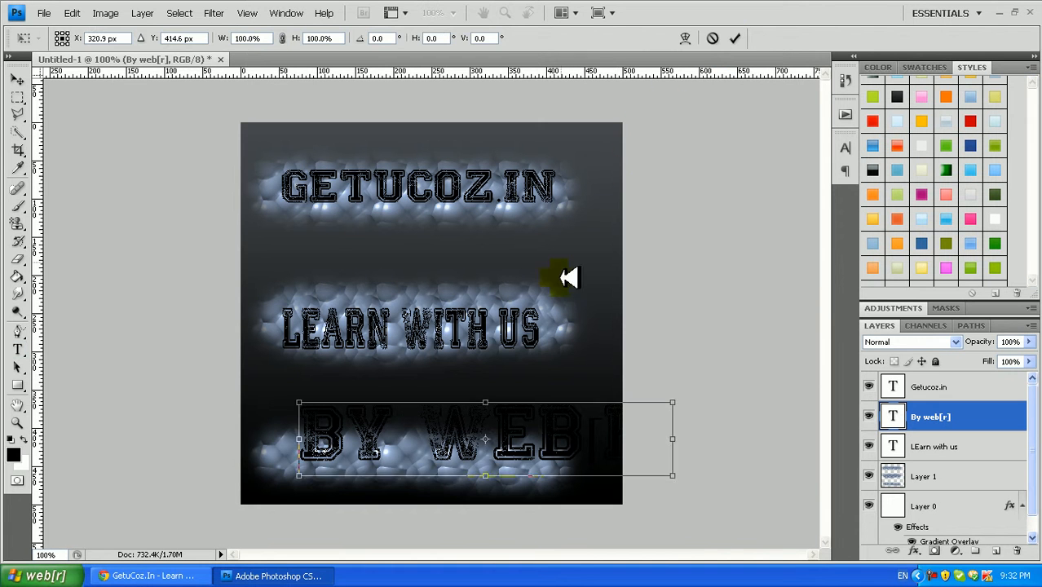
drag(530, 442, 461, 439)
drag(410, 415, 410, 432)
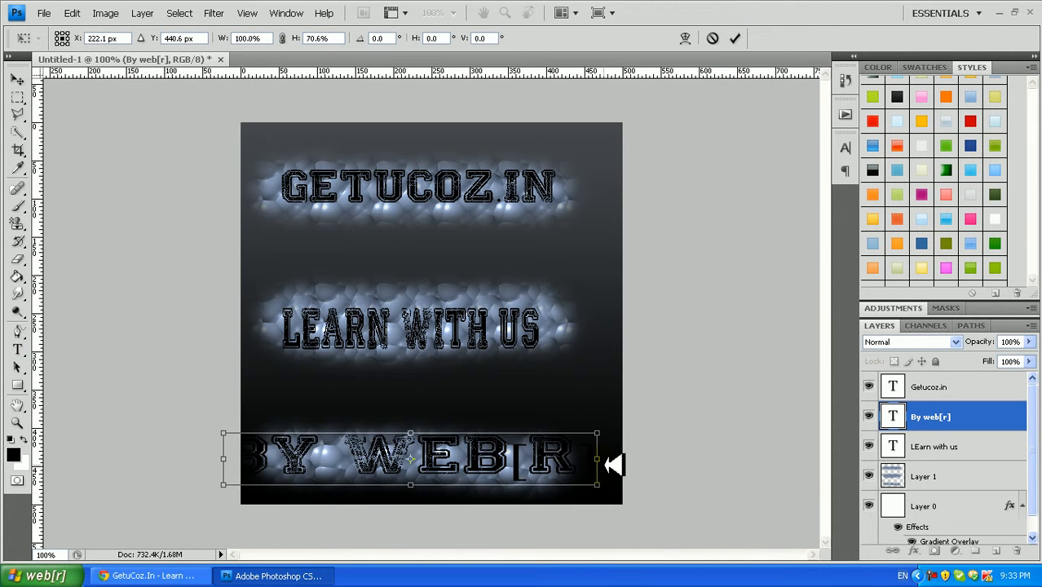
drag(599, 449, 540, 465)
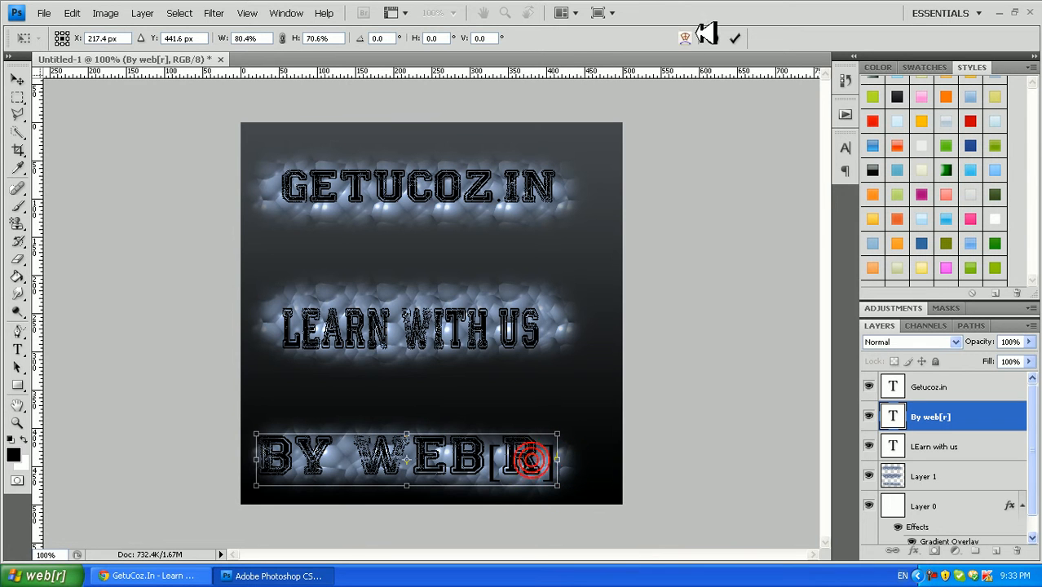
click(734, 38)
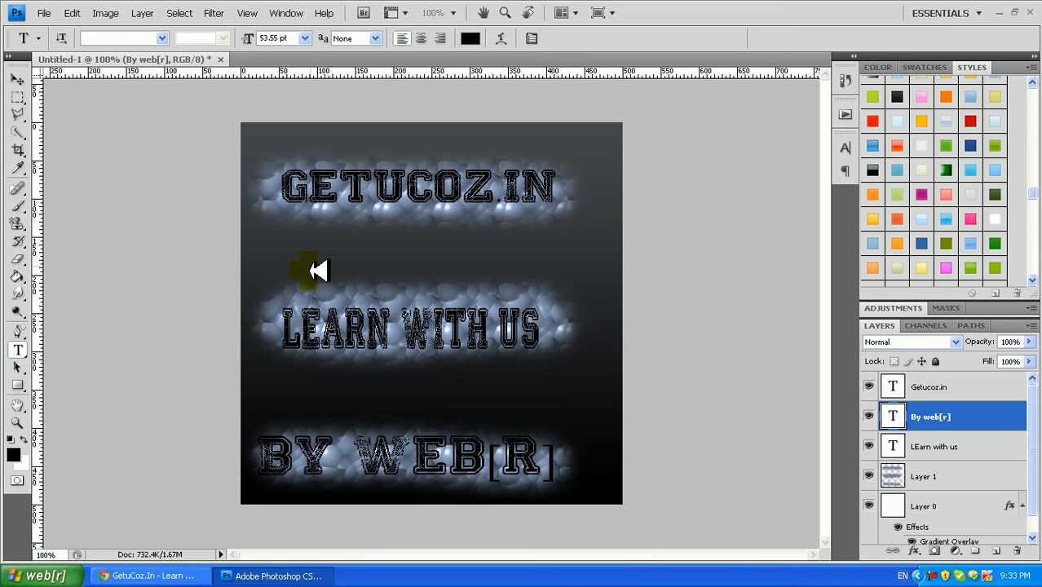
- Move the bubble bands on Layer 1 slightly so they line up behind the three text lines
click(17, 79)
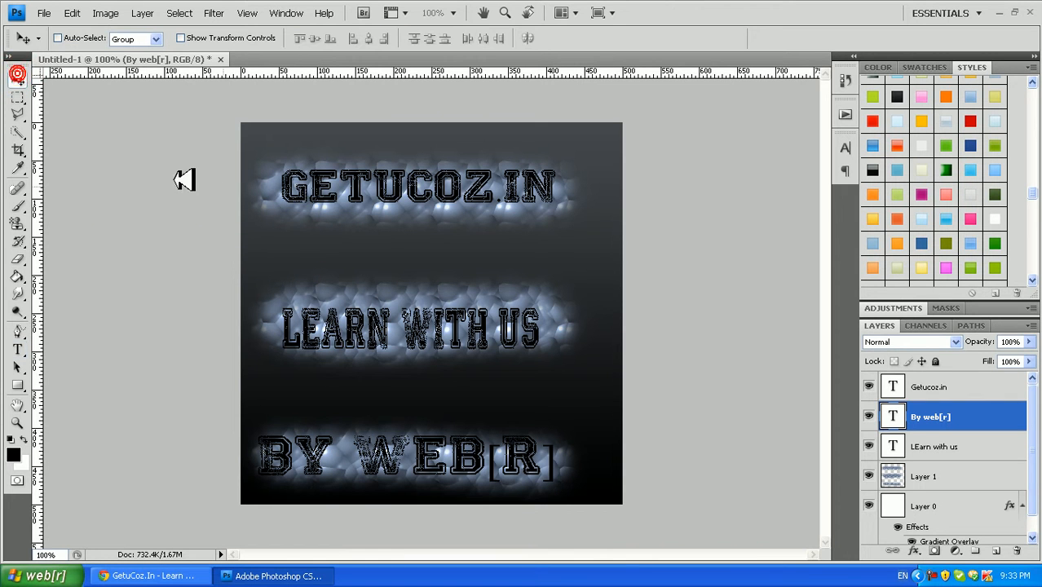
click(922, 477)
mouse_move(372, 209)
mouse_down()
mouse_move(371, 240)
mouse_move(373, 217)
mouse_up()
drag(365, 216, 365, 214)
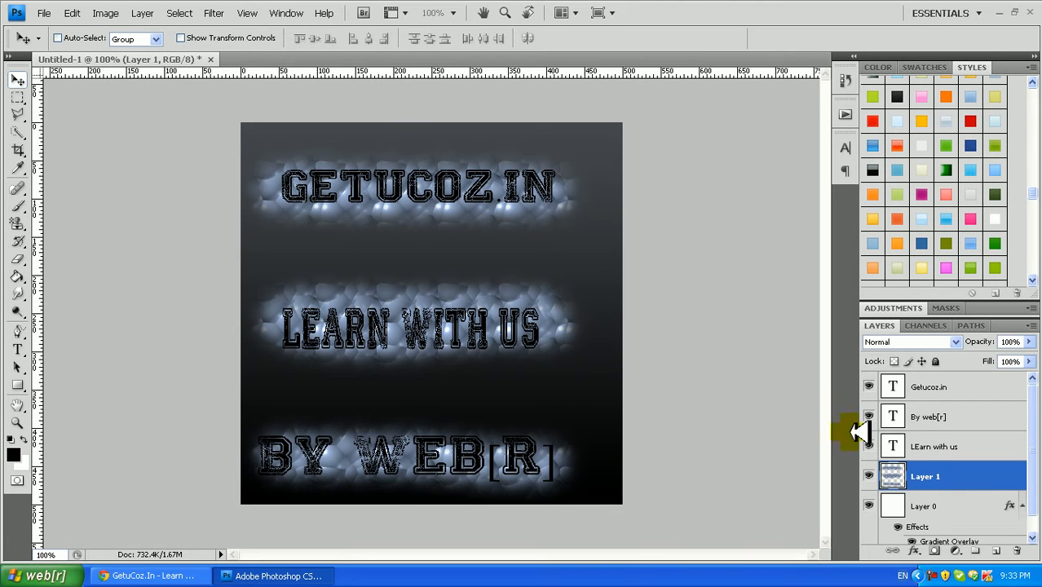
drag(445, 323, 446, 324)
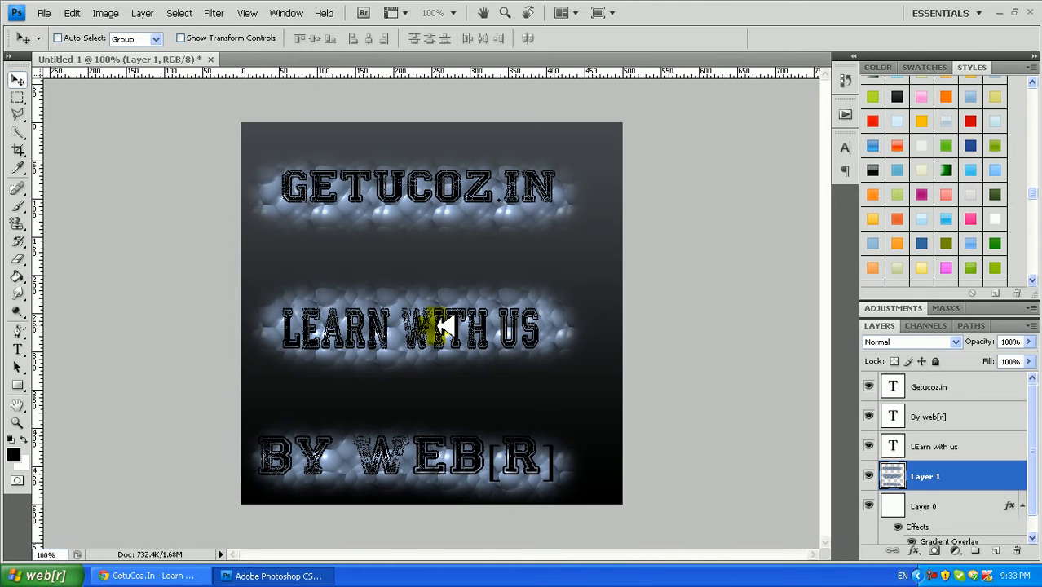
- Export the image for the web as a PNG-24 file named "picture by web[r]" on the Desktop
key(ctrl+alt+shift+s)
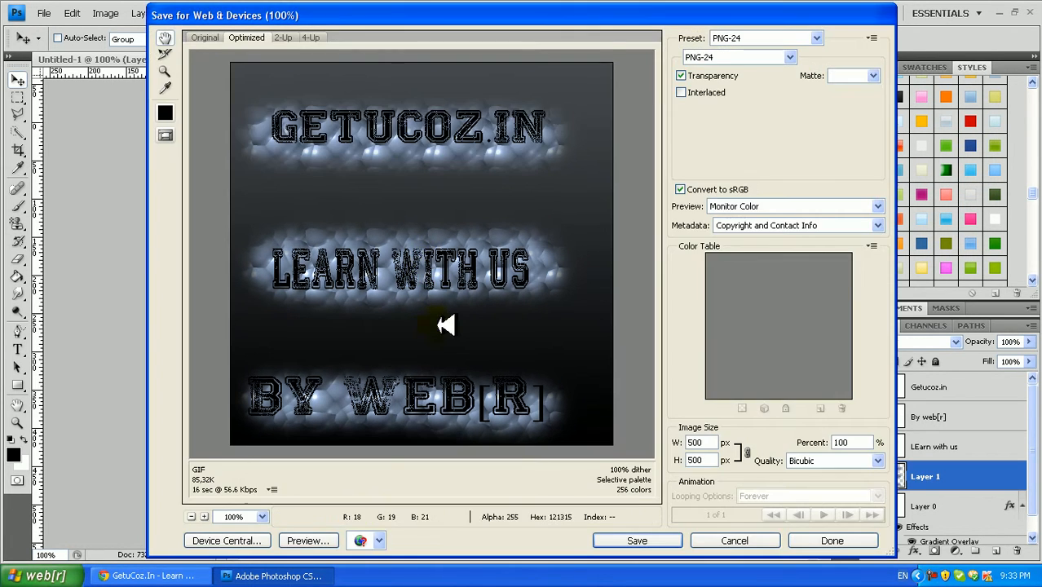
click(204, 37)
click(637, 540)
click(348, 241)
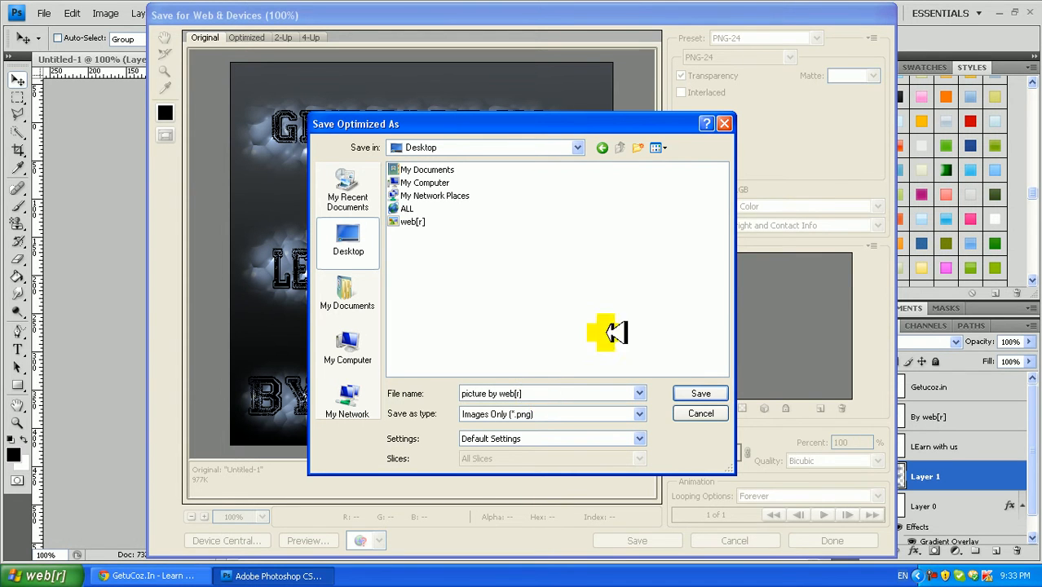
click(698, 393)
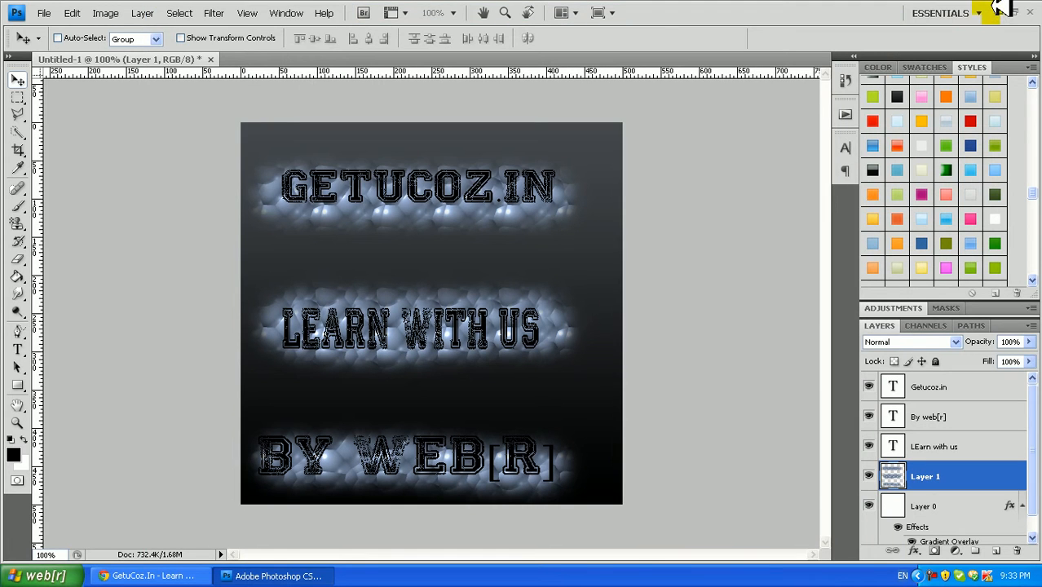
- Switch to the desktop, open the exported picture-by-web[r] image in Windows Picture and Fax Viewer to check it, and close the viewer
click(999, 13)
right_click(486, 124)
click(520, 146)
double_click(29, 207)
drag(424, 53, 533, 79)
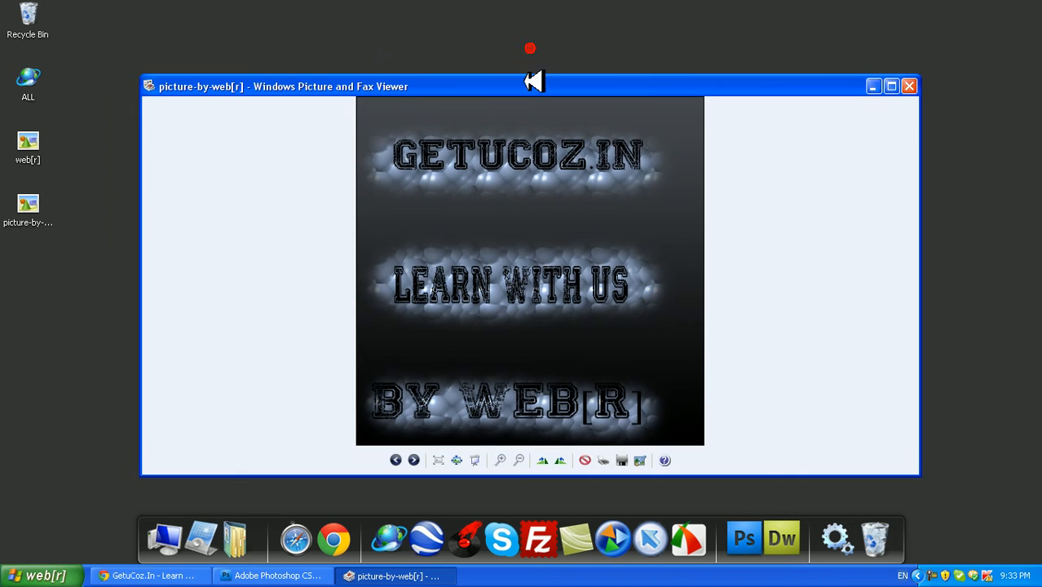
click(909, 86)
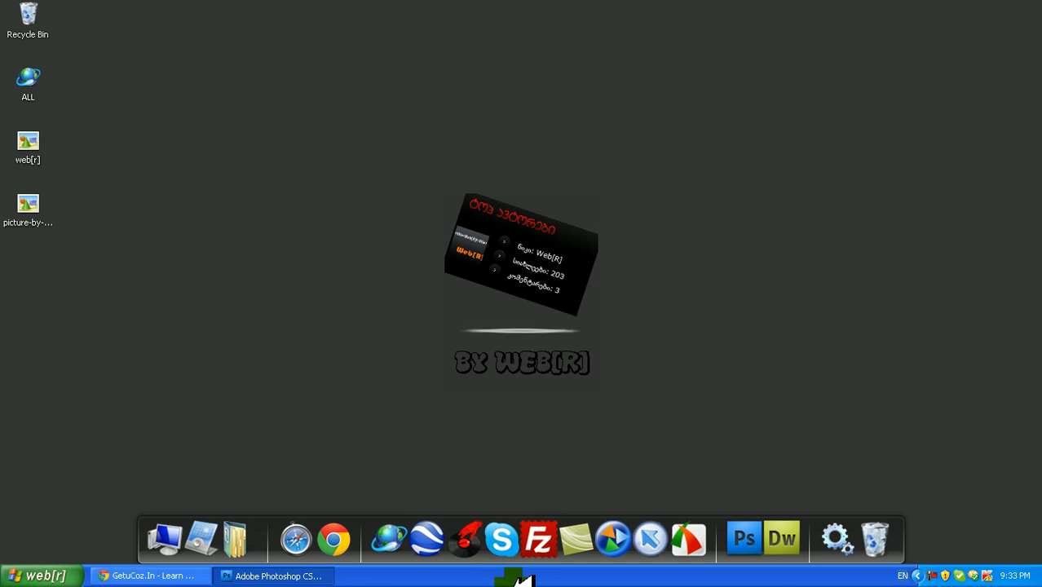
right_click(322, 399)
click(350, 419)
right_click(324, 335)
click(378, 352)
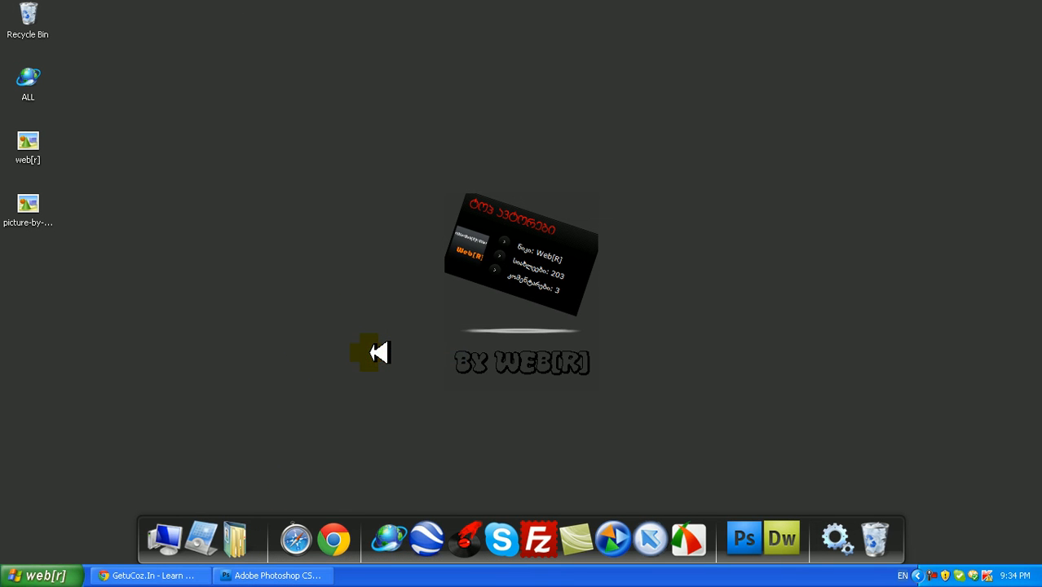